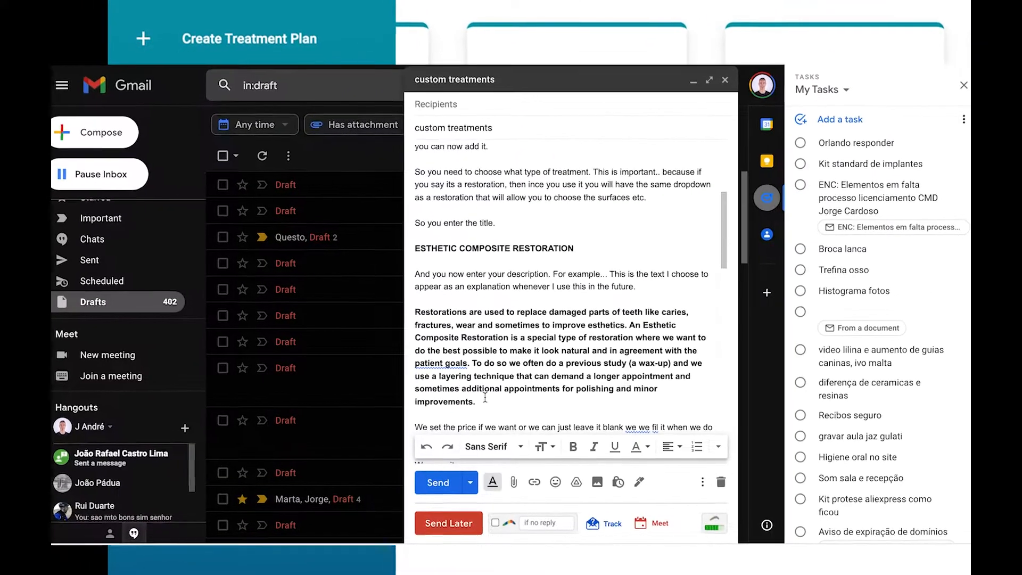
{"action": "left_click_drag", "start_coordinate": [470, 407], "coordinate": [352, 311]}
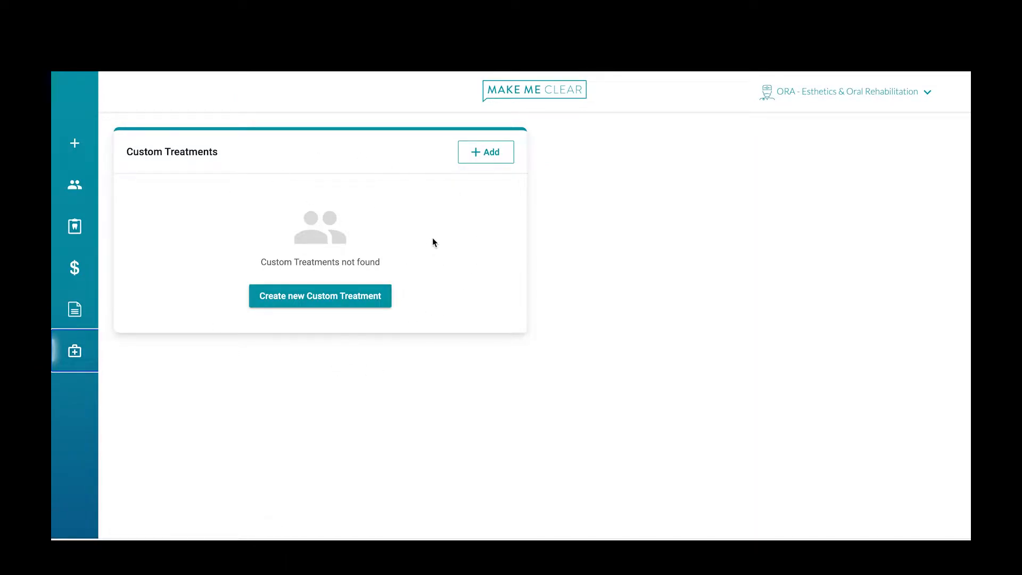
Start a new custom treatment with the treatment type Restoration and the name Esthetic Composite Restoration.
{"action": "left_click", "coordinate": [356, 297]}
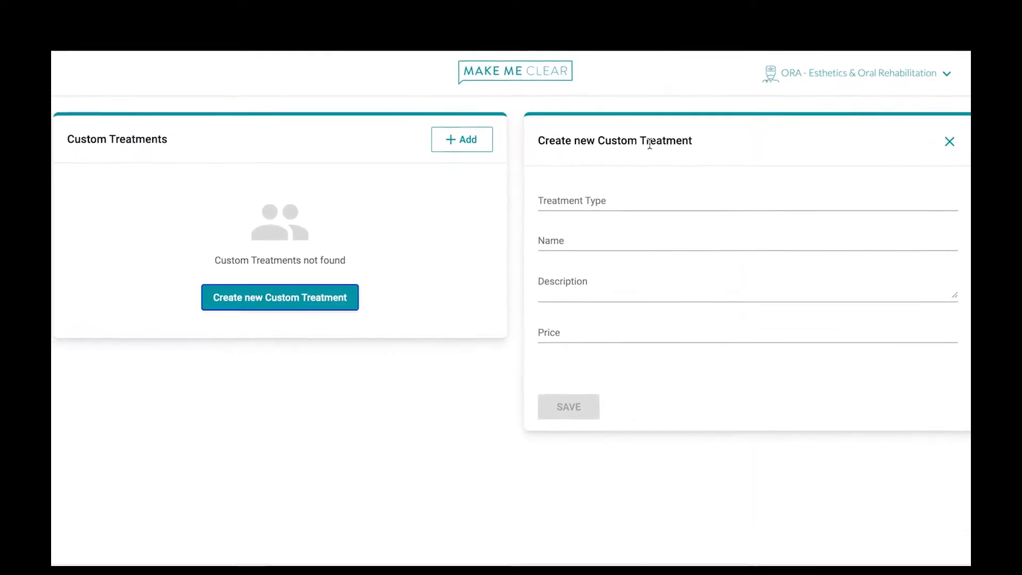
{"action": "left_click", "coordinate": [581, 201]}
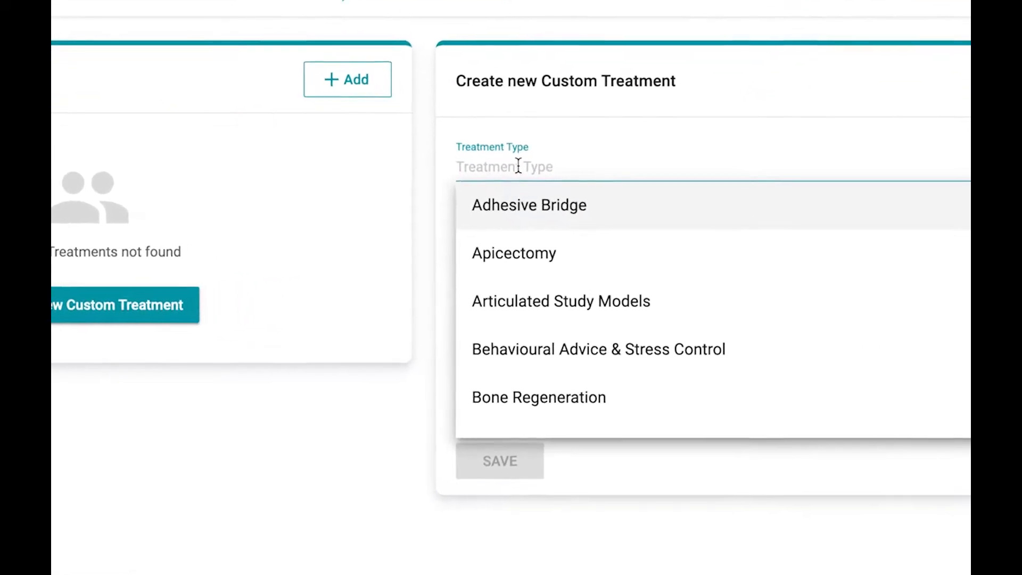
{"action": "type", "text": "res"}
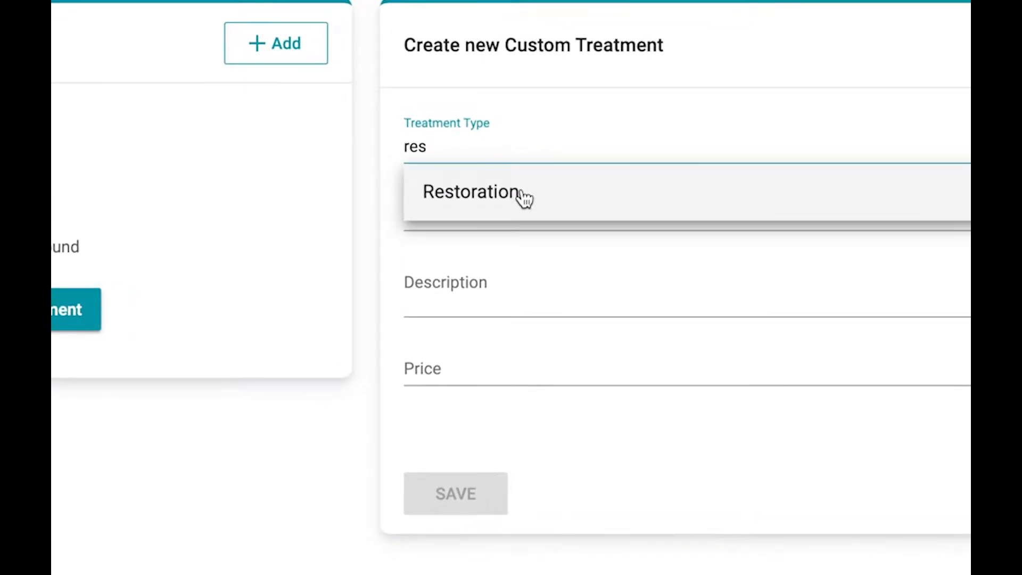
{"action": "left_click", "coordinate": [524, 196]}
{"action": "left_click", "coordinate": [494, 217]}
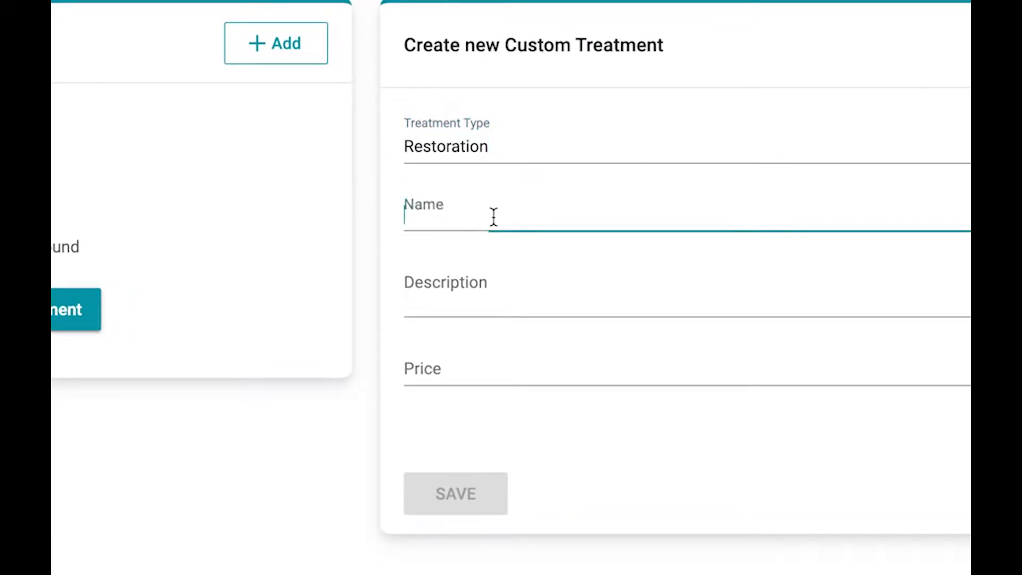
{"action": "type", "text": "Esthetic"}
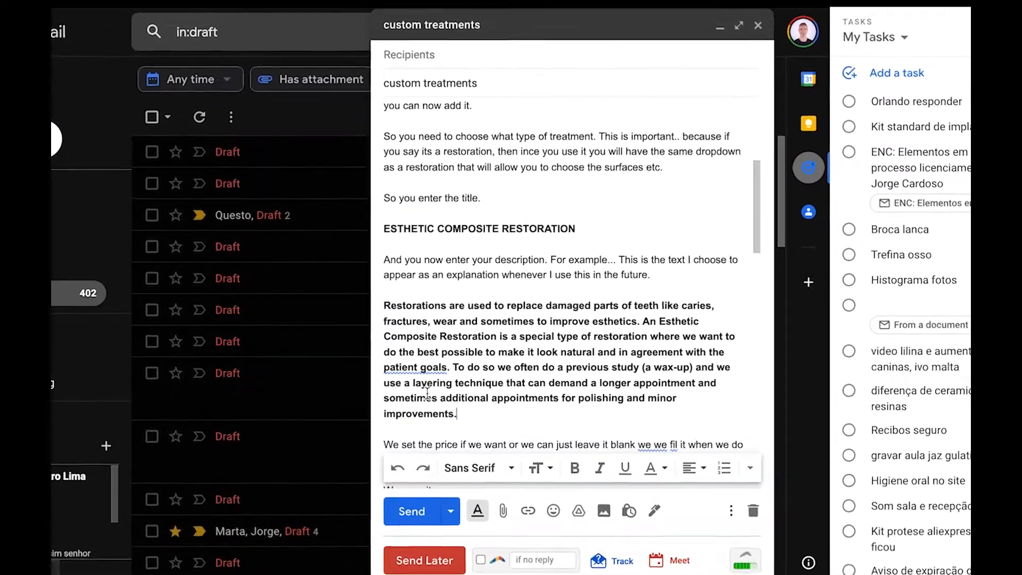
Copy the bold restoration explanation from the Gmail draft "custom treatments" into the treatment's description, set the price to 200 and save.
{"action": "left_click_drag", "start_coordinate": [456, 415], "coordinate": [339, 309]}
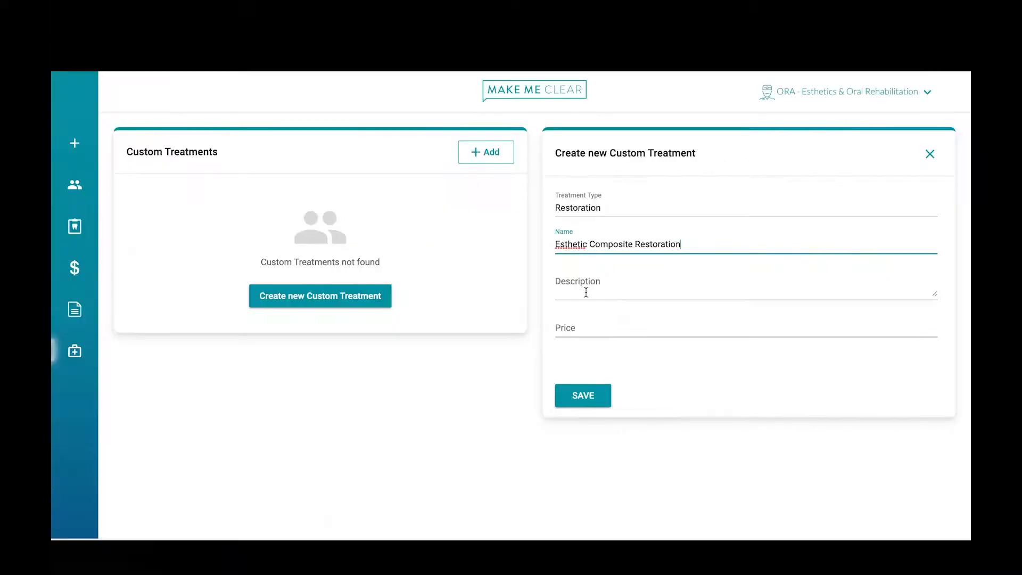
{"action": "left_click", "coordinate": [586, 292]}
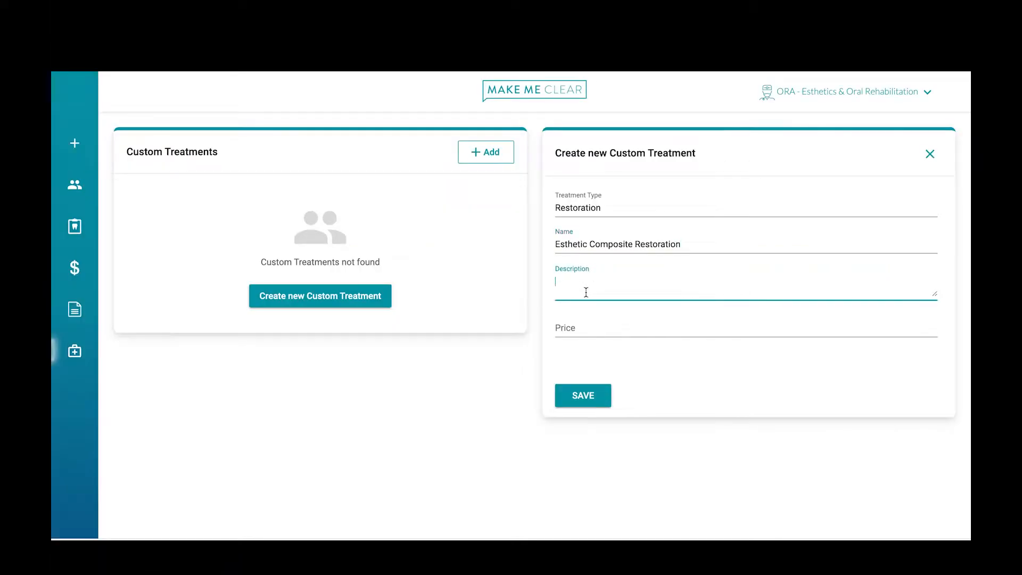
{"action": "key", "text": "ctrl+v"}
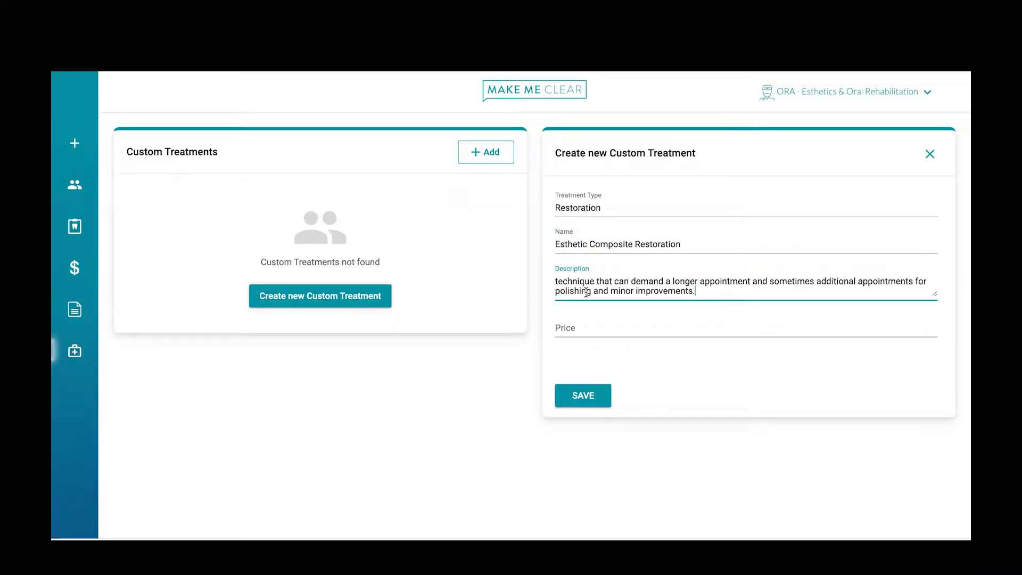
{"action": "left_click", "coordinate": [582, 331]}
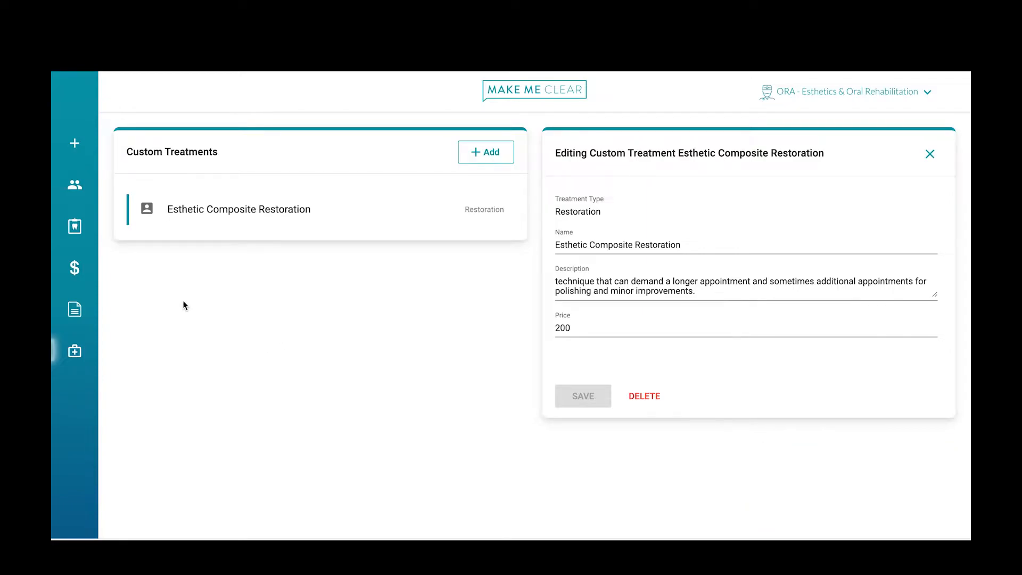
Create a treatment plan named Esthetic Plan for the first existing patient found by searching for E.
{"action": "left_click", "coordinate": [75, 143]}
{"action": "left_click", "coordinate": [265, 259]}
{"action": "type", "text": "E"}
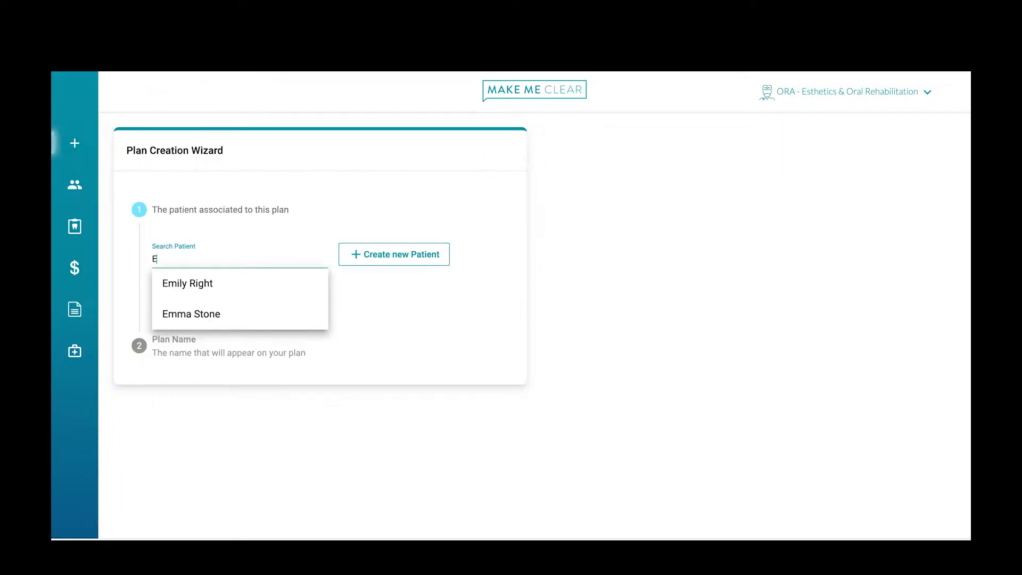
{"action": "left_click", "coordinate": [194, 284]}
{"action": "left_click", "coordinate": [185, 298]}
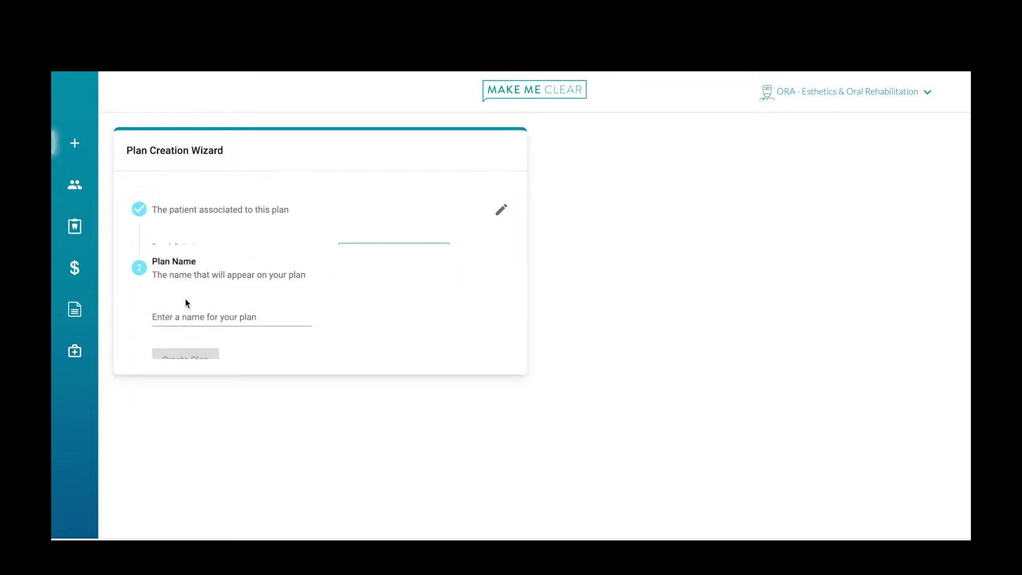
{"action": "type", "text": "Esthetic Plan"}
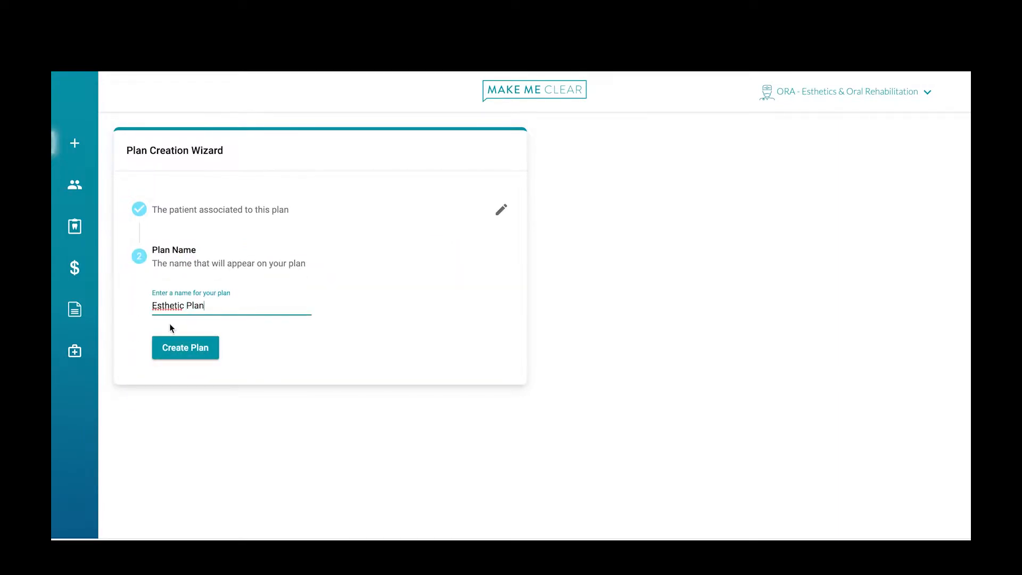
{"action": "left_click", "coordinate": [206, 347]}
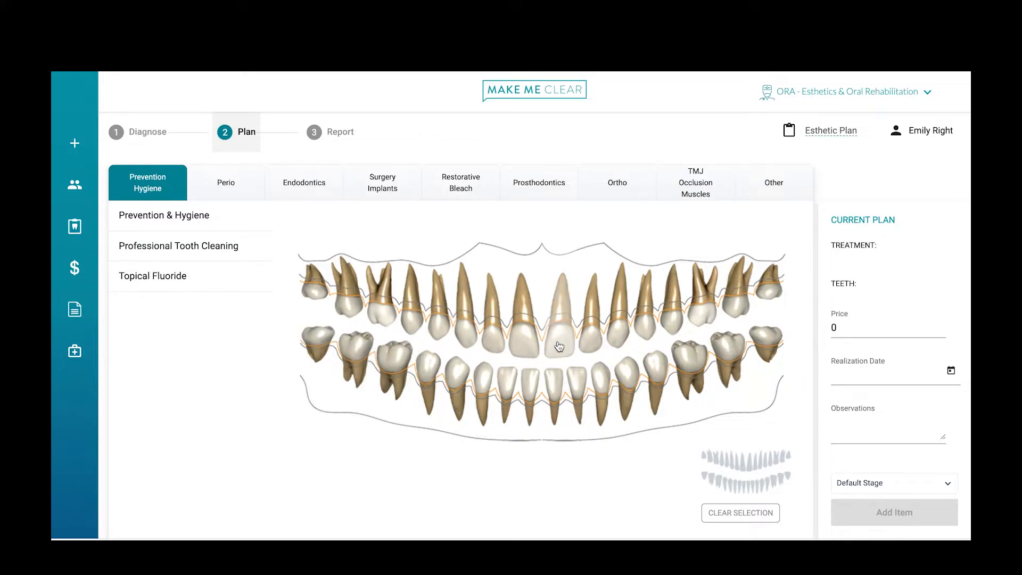
Add the custom Esthetic Composite Restoration to the plan for the buccal surfaces of teeth 11, 12, 21 and 22.
{"action": "left_click", "coordinate": [783, 191]}
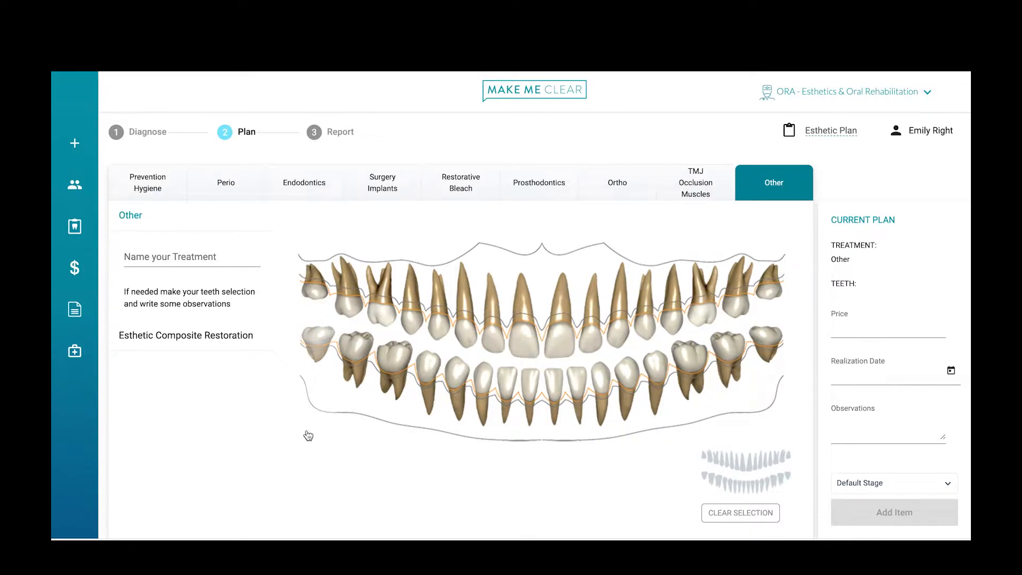
{"action": "left_click", "coordinate": [199, 336]}
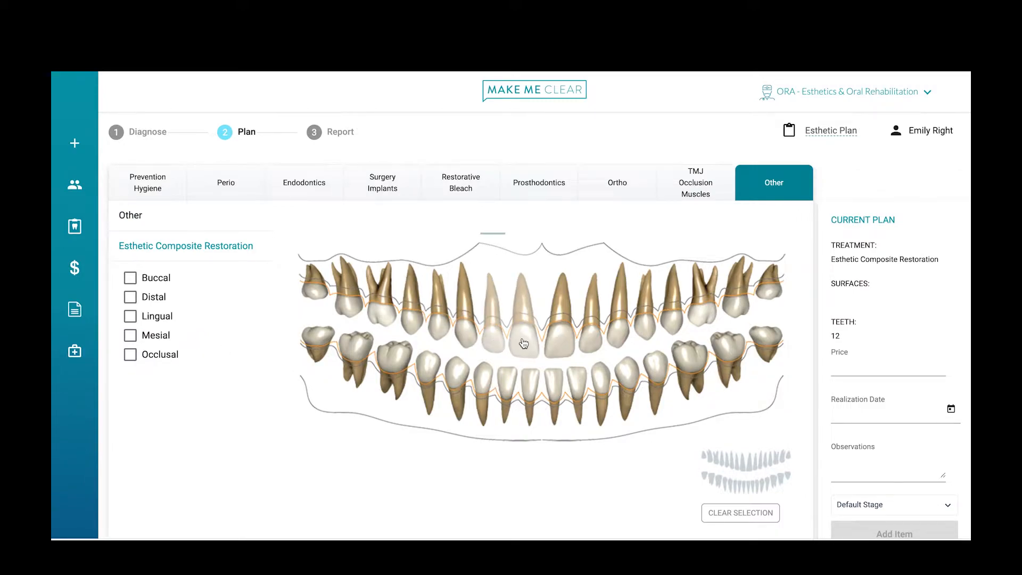
{"action": "left_click", "coordinate": [561, 344]}
{"action": "left_click", "coordinate": [592, 343]}
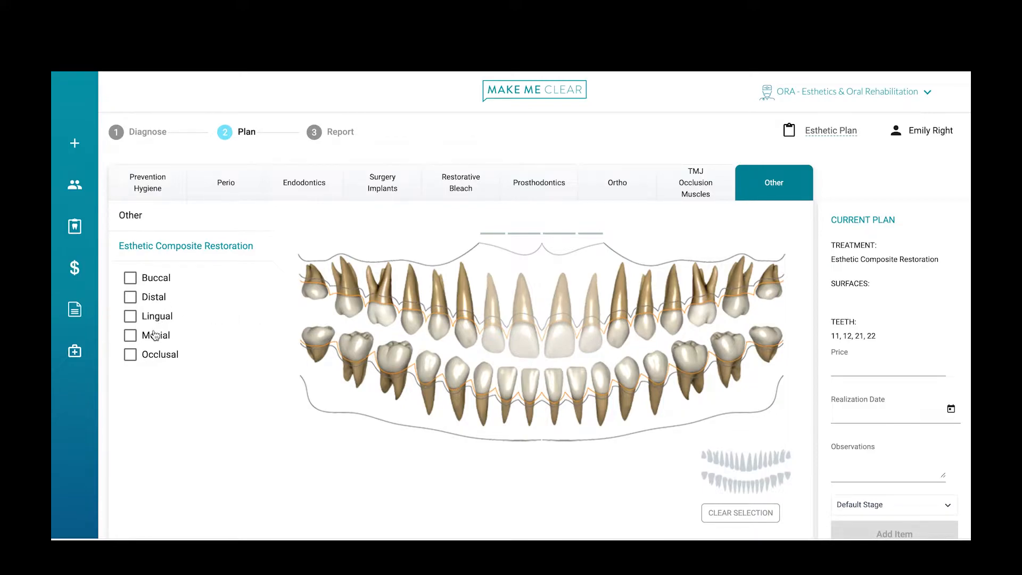
{"action": "left_click", "coordinate": [154, 282]}
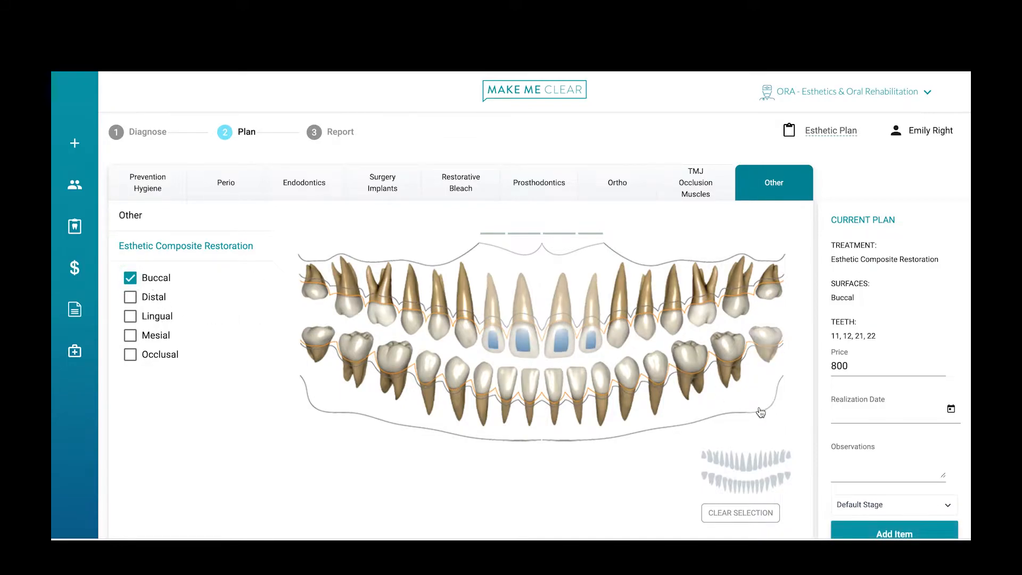
{"action": "left_click", "coordinate": [852, 534]}
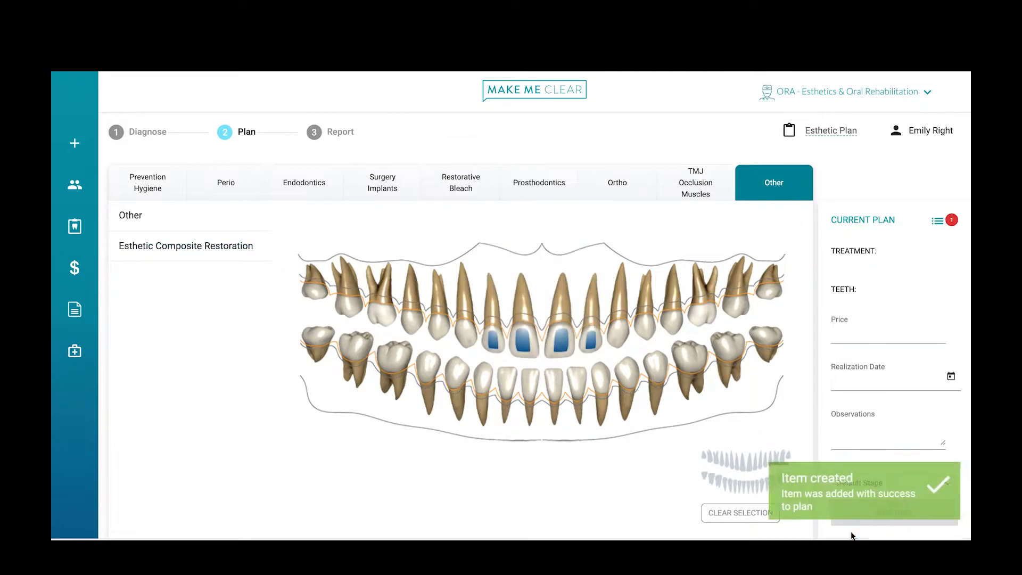
Open the plan's report and review the tooth chart, price table and description of the custom treatment.
{"action": "left_click", "coordinate": [338, 133]}
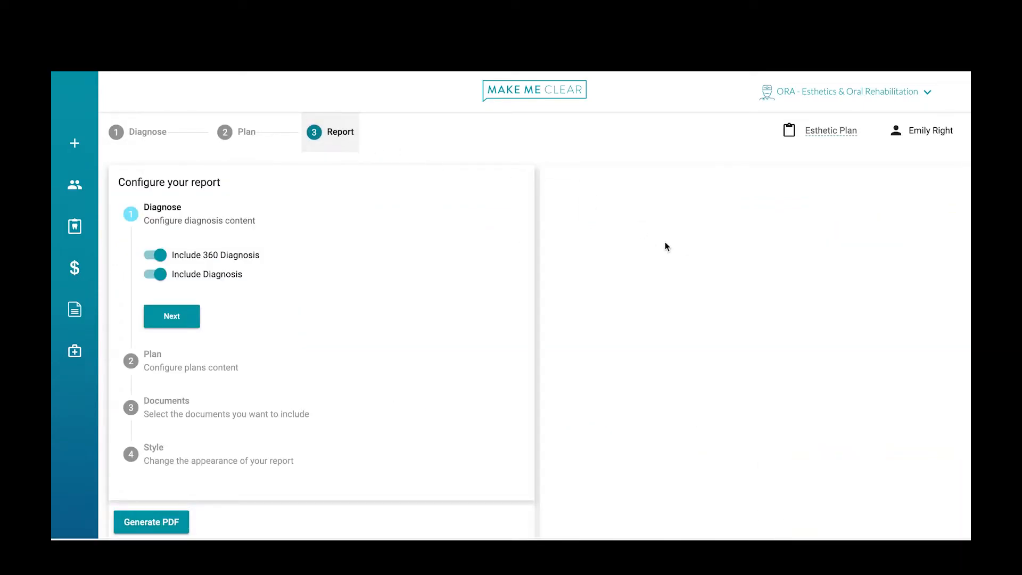
{"action": "scroll", "coordinate": [695, 266], "scroll_direction": "down", "scroll_amount": 10}
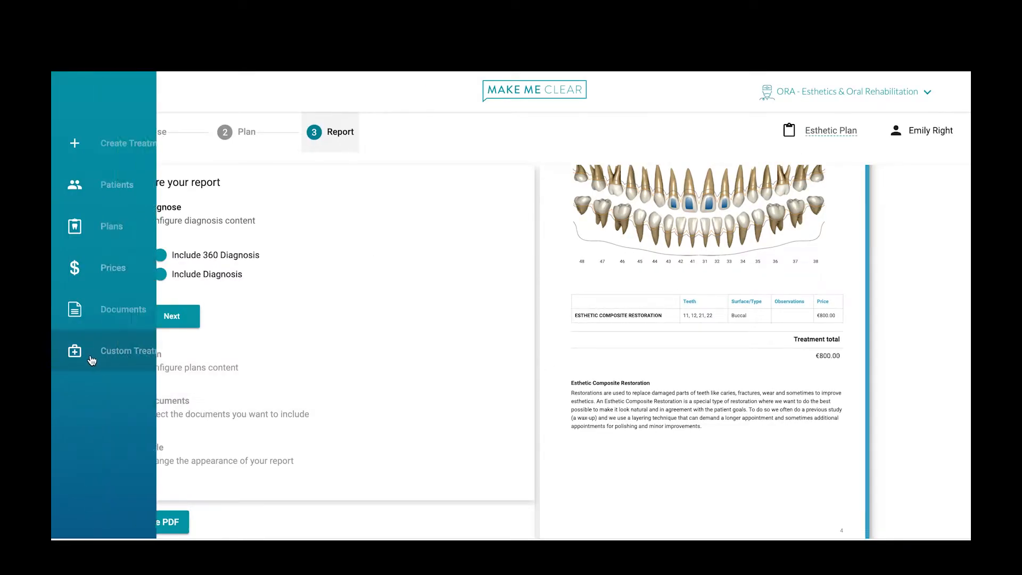
Return to the custom treatments and start a new one with the treatment type Other and the name CBCT.
{"action": "left_click", "coordinate": [80, 353]}
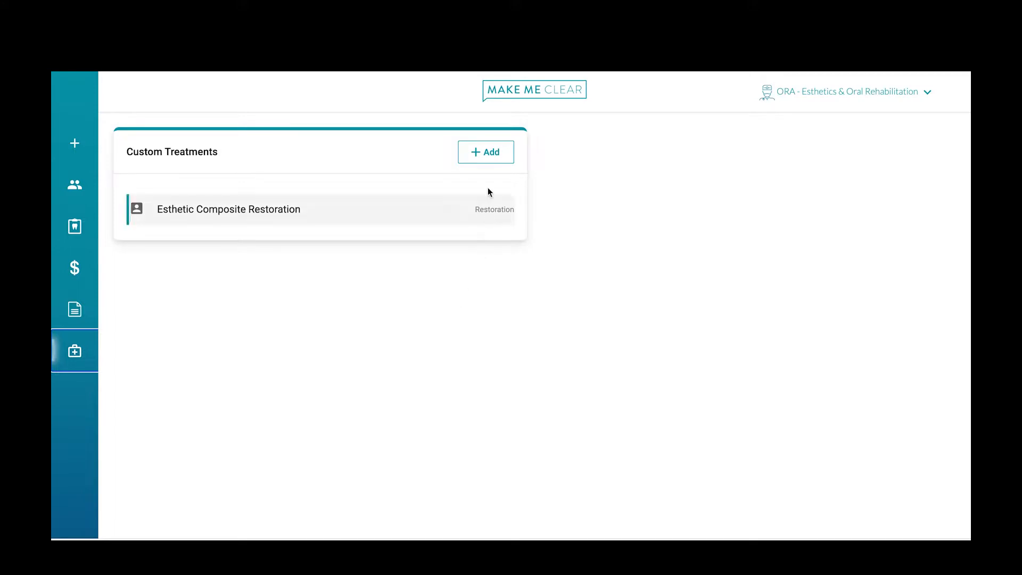
{"action": "left_click", "coordinate": [502, 156]}
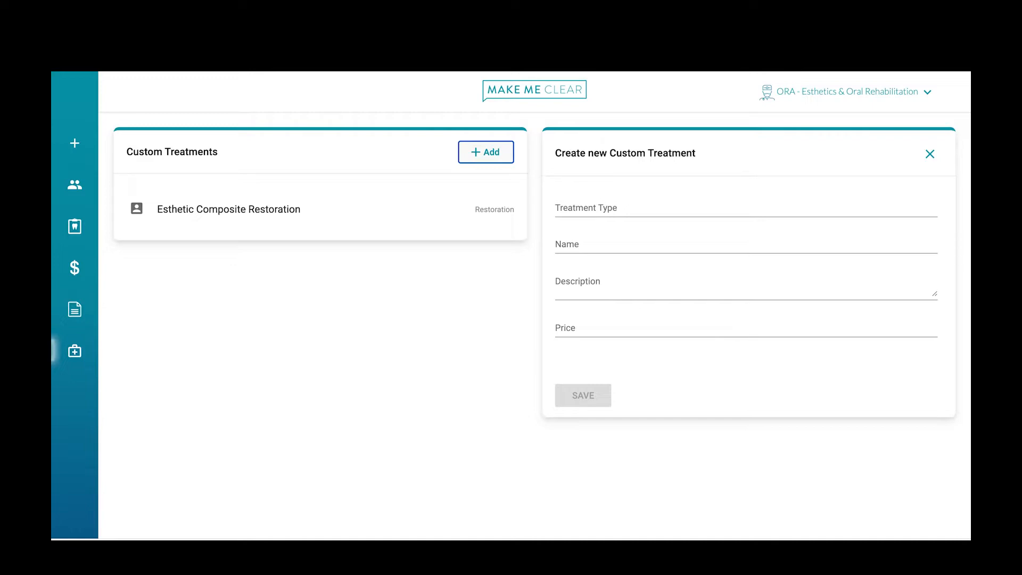
{"action": "left_click", "coordinate": [638, 211]}
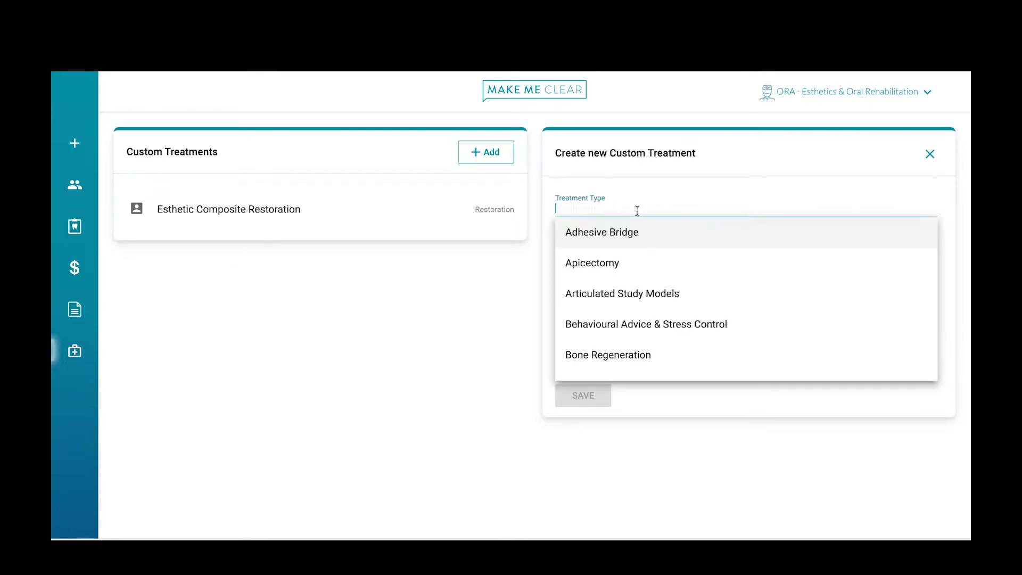
{"action": "type", "text": "ot"}
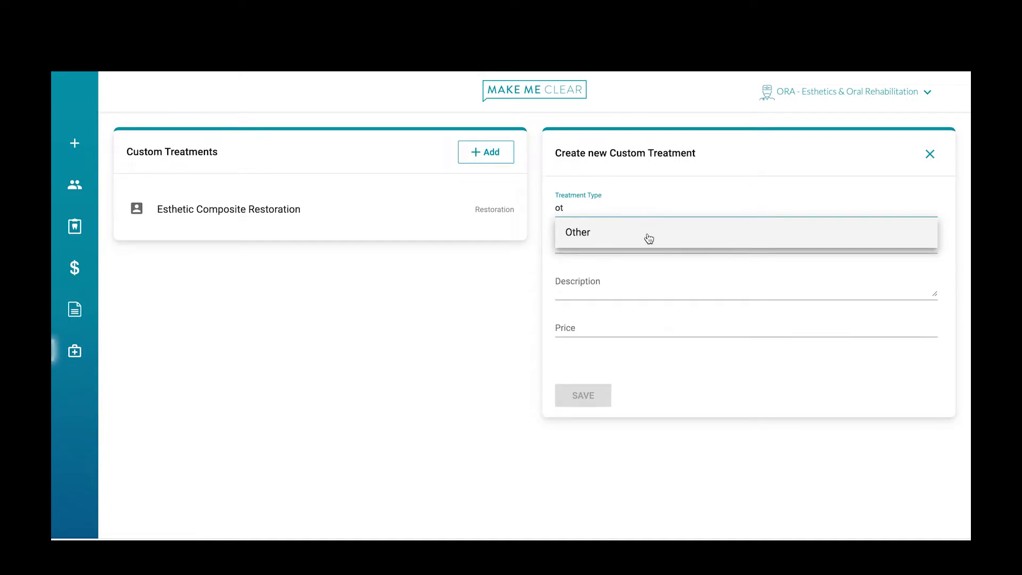
{"action": "left_click", "coordinate": [630, 236]}
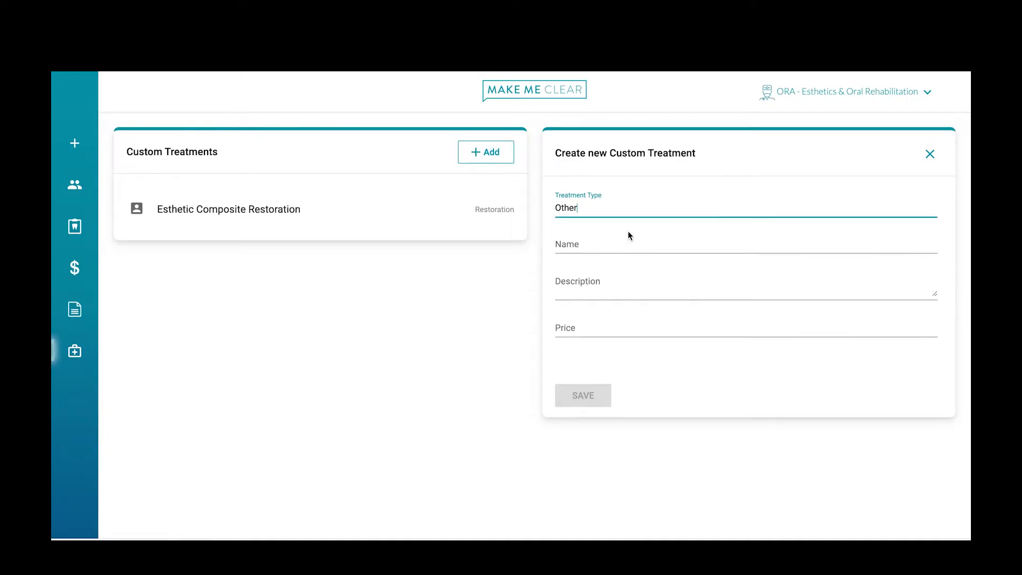
{"action": "left_click", "coordinate": [585, 245]}
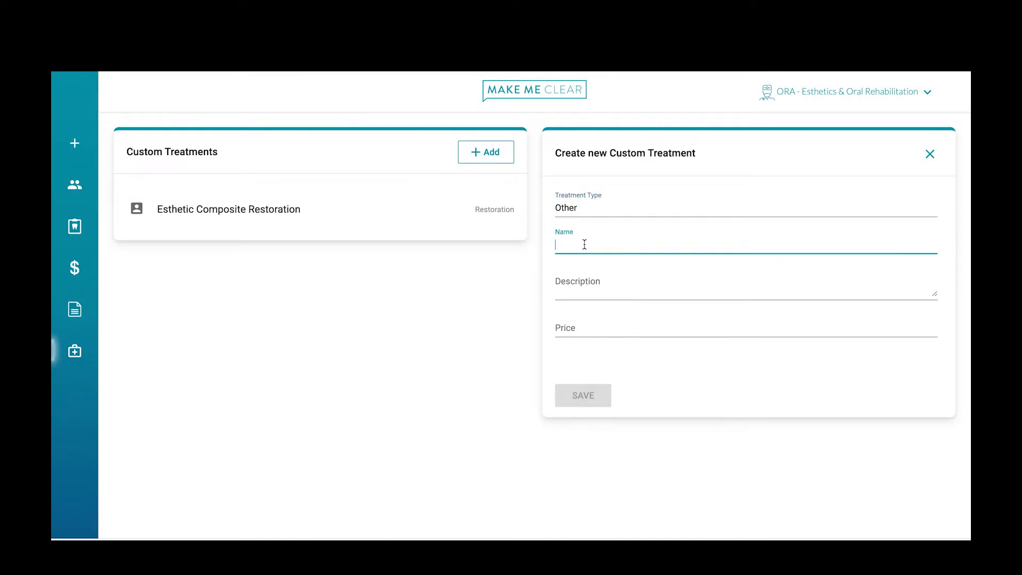
{"action": "type", "text": "CBCT"}
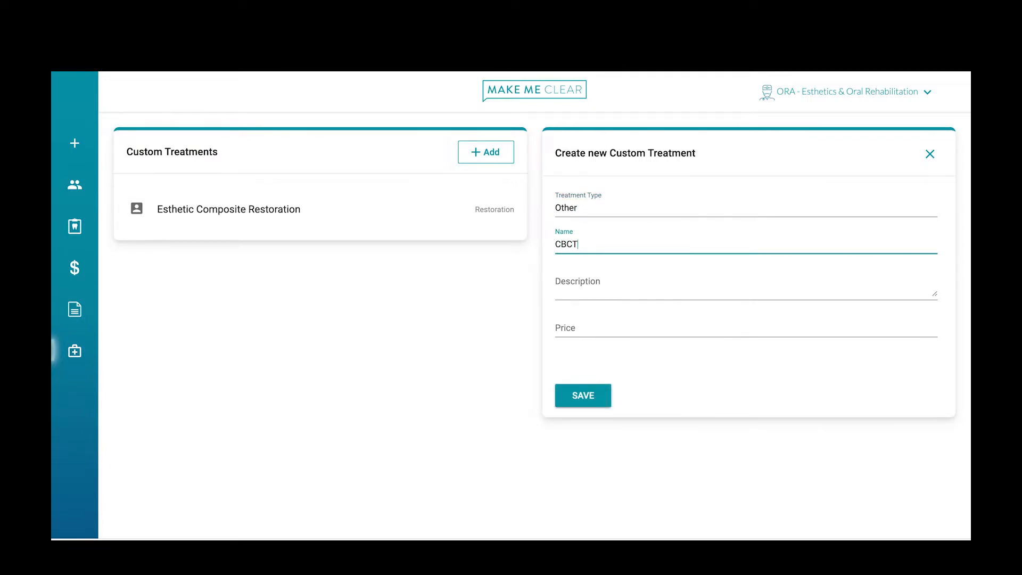
Give CBCT a description ending "so that we can place the implant in the exact location.", set the price to 100 and save.
{"action": "left_click", "coordinate": [588, 286]}
{"action": "type", "text": "placing implants so we know exactly how the bone is and so that we can place the implant in the exact location."}
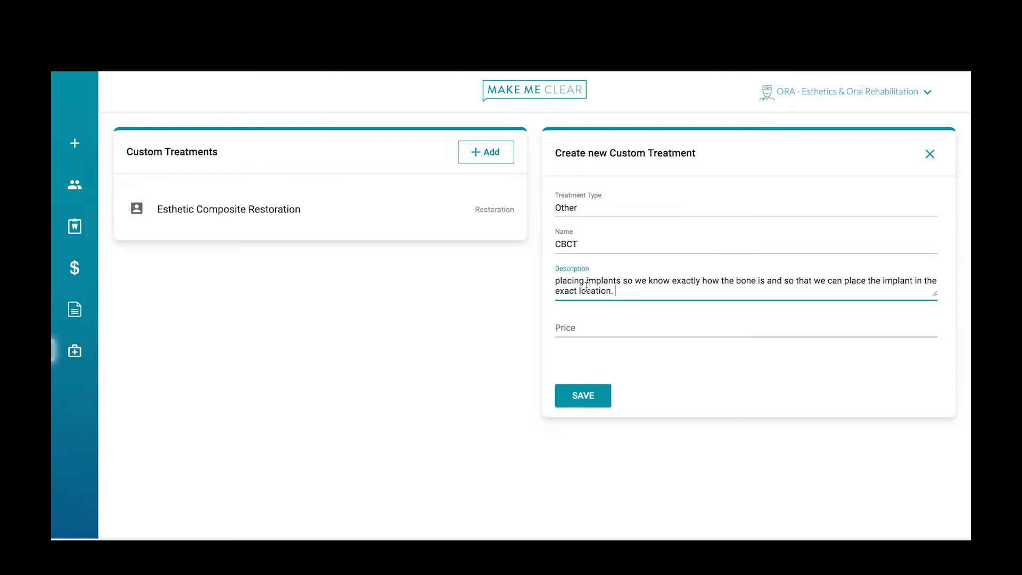
{"action": "left_click", "coordinate": [580, 330]}
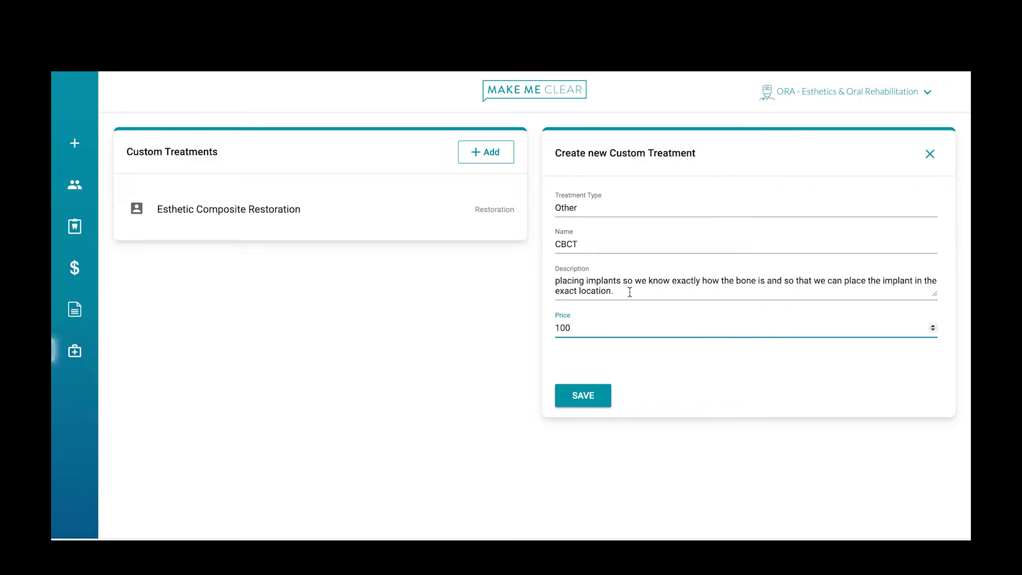
{"action": "scroll", "coordinate": [628, 287], "scroll_direction": "up", "scroll_amount": 1}
{"action": "scroll", "coordinate": [628, 287], "scroll_direction": "down", "scroll_amount": 1}
{"action": "scroll", "coordinate": [628, 288], "scroll_direction": "up", "scroll_amount": 1}
{"action": "scroll", "coordinate": [628, 288], "scroll_direction": "down", "scroll_amount": 1}
{"action": "left_click", "coordinate": [585, 394]}
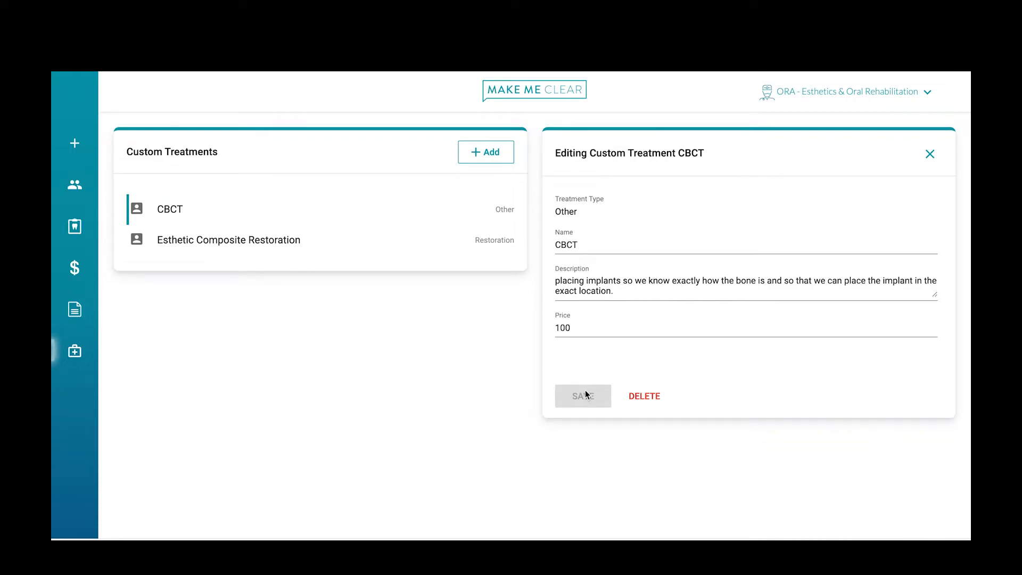
Start another custom treatment with the treatment type Other and the name Esthetic Mock-up.
{"action": "left_click", "coordinate": [508, 156]}
{"action": "left_click", "coordinate": [627, 209]}
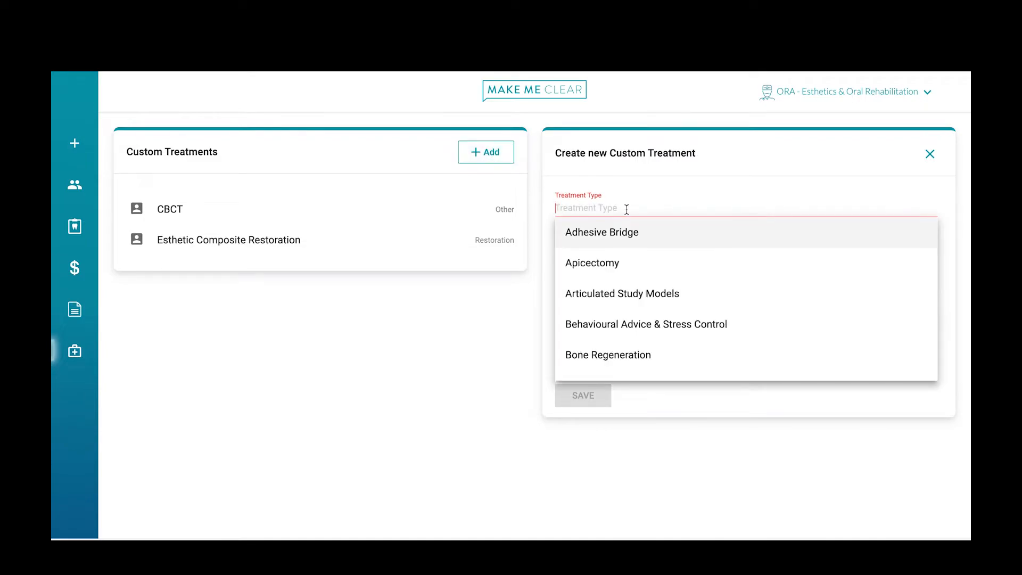
{"action": "type", "text": "oth"}
{"action": "left_click", "coordinate": [609, 235]}
{"action": "left_click", "coordinate": [593, 248]}
{"action": "type", "text": "Esthetic Mock-up"}
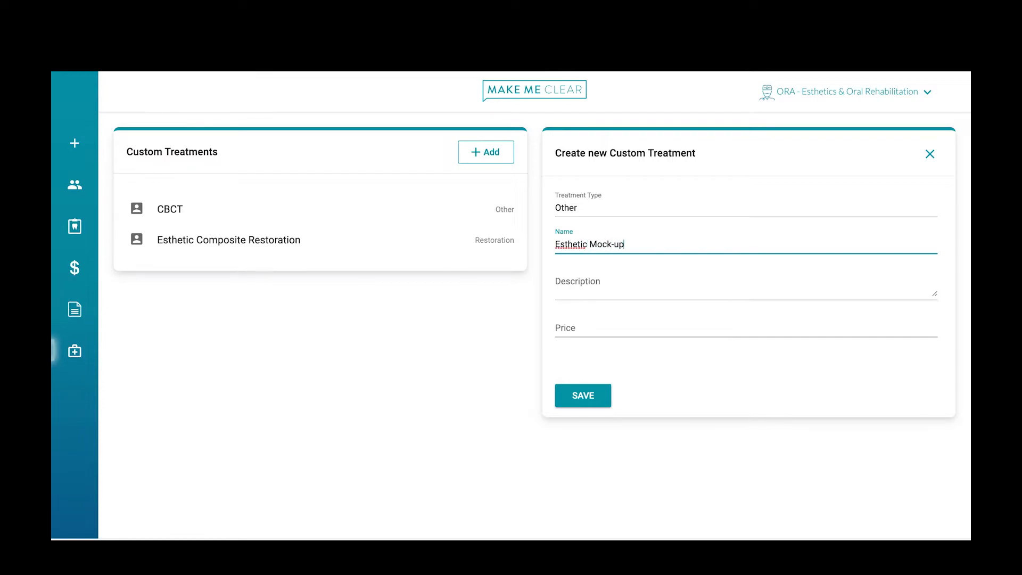
Describe the mock-up as a procedure to visualize the esthetic treatment in the patient's own mouth before starting, set the price to 80 and save.
{"action": "left_click", "coordinate": [595, 287]}
{"action": "type", "text": "n esthetic mock-up is a procedure we can do so you visualize in your own mouth how the. esthetic treatment will look like before we start. We can even take pictures and videos so we can go home and think about it before you go for the treatment."}
{"action": "scroll", "coordinate": [597, 290], "scroll_direction": "up", "scroll_amount": 1}
{"action": "type", "text": "A"}
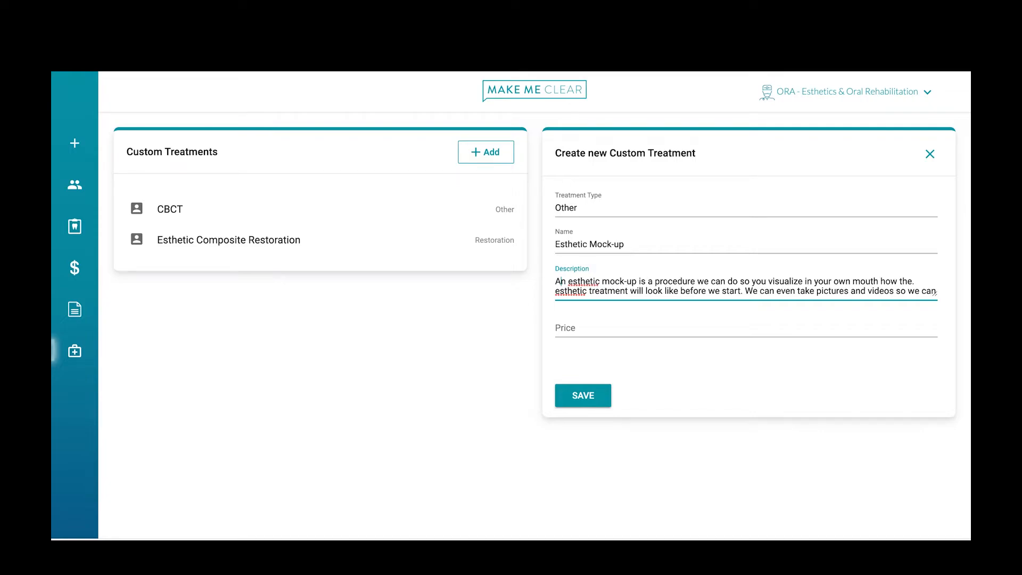
{"action": "left_click", "coordinate": [570, 326]}
{"action": "type", "text": "80"}
{"action": "left_click", "coordinate": [574, 392]}
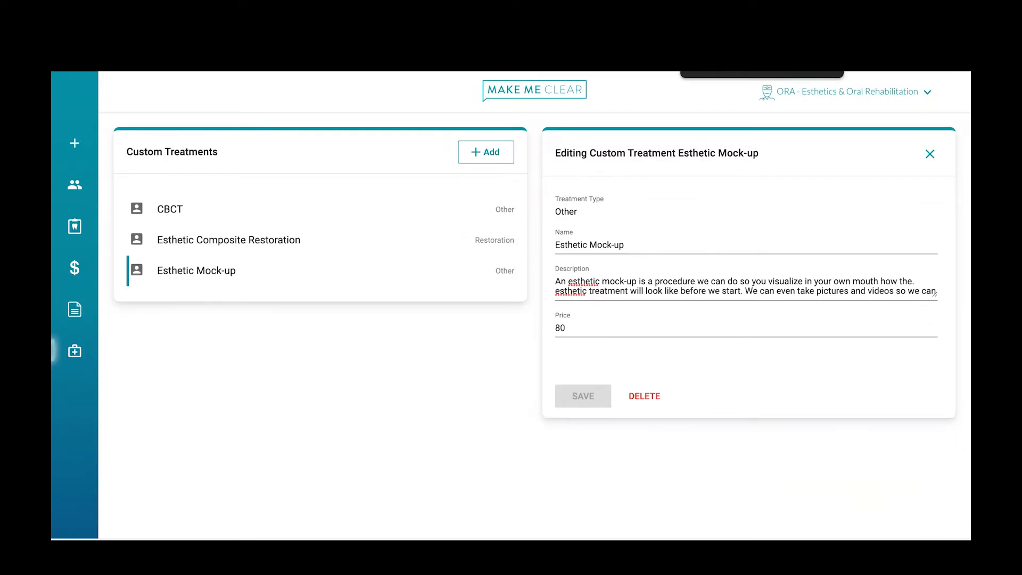
Switch to the custom treatments draft in Gmail and copy the heading "ALL-ON X- Fixed Teeth on the Same Day".
{"action": "left_click", "coordinate": [698, 32]}
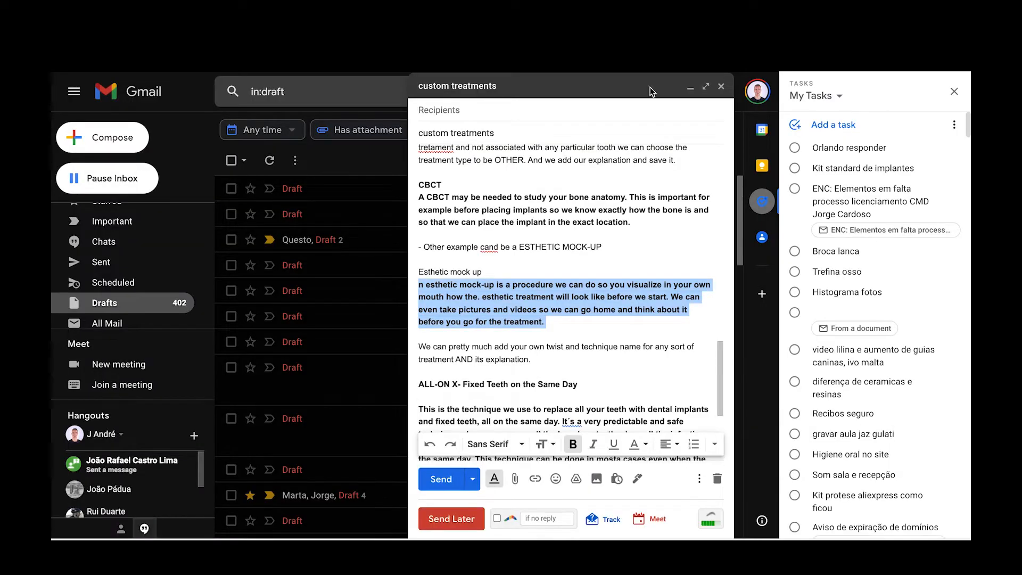
{"action": "scroll", "coordinate": [560, 253], "scroll_direction": "down", "scroll_amount": 2}
{"action": "scroll", "coordinate": [560, 252], "scroll_direction": "down", "scroll_amount": 1}
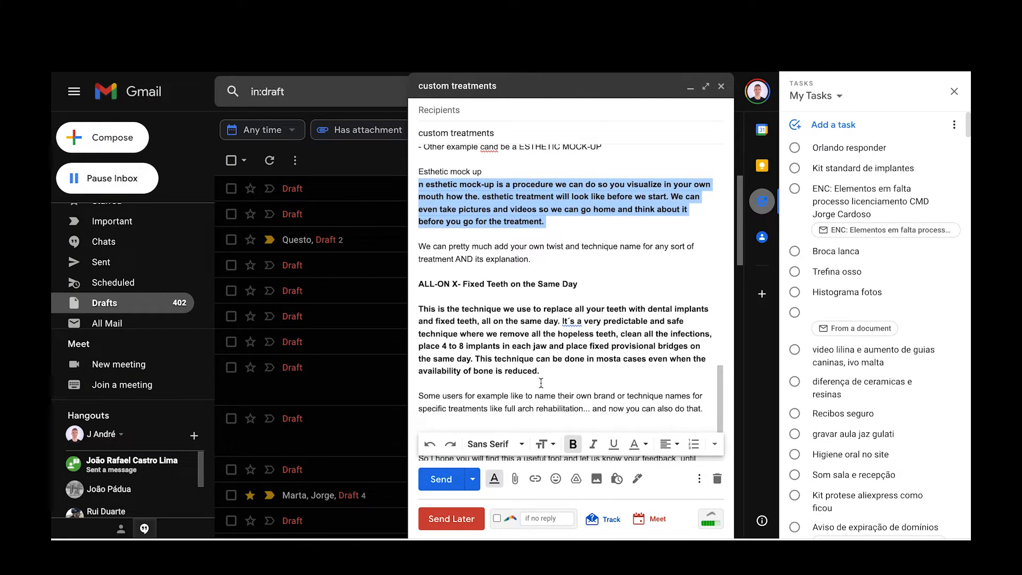
{"action": "left_click_drag", "start_coordinate": [580, 284], "coordinate": [419, 289]}
{"action": "key", "text": "ctrl+c"}
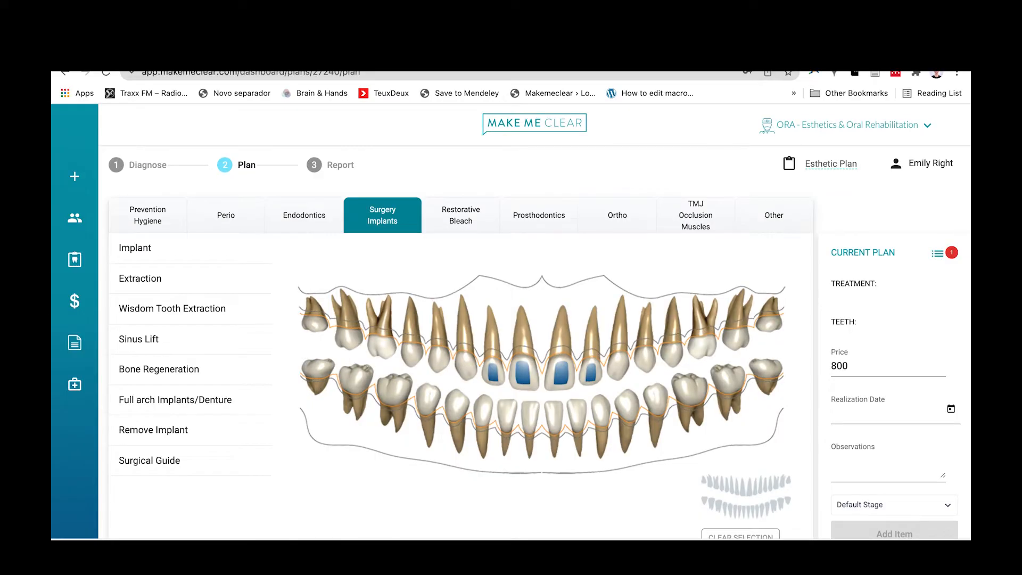
Start a new custom treatment in Make Me Clear with type Full arch Implants/Denture and the copied name "ALL-ON X- Fixed Teeth on the Same Day".
{"action": "mouse_move", "coordinate": [74, 350]}
{"action": "left_click", "coordinate": [106, 349]}
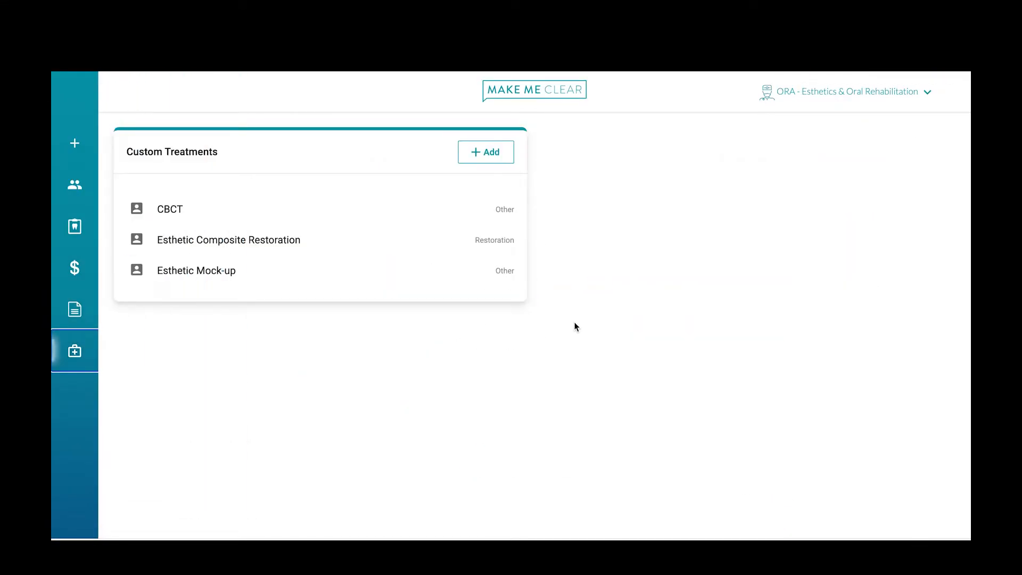
{"action": "left_click", "coordinate": [500, 153]}
{"action": "left_click", "coordinate": [604, 205]}
{"action": "type", "text": "Full"}
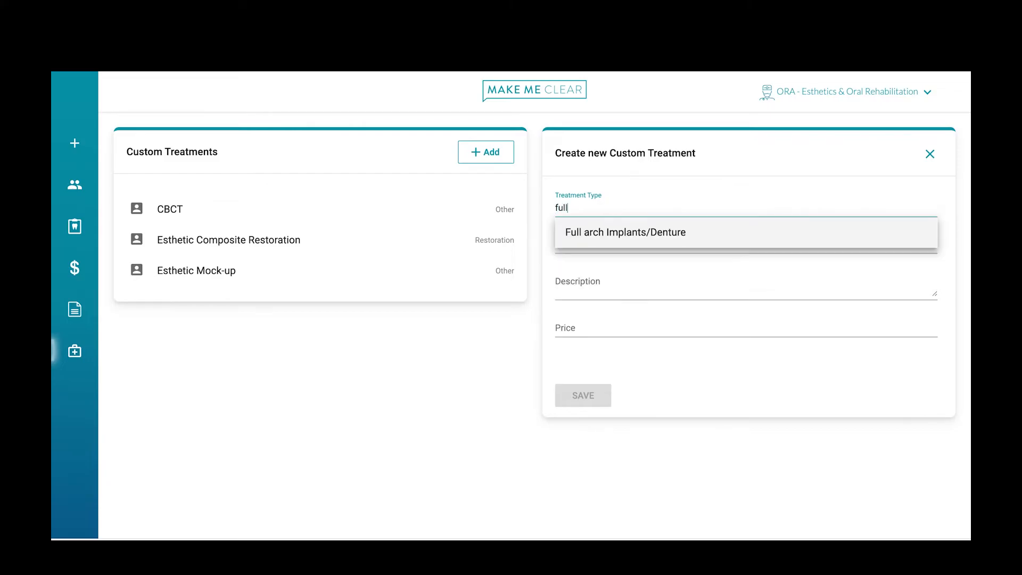
{"action": "left_click", "coordinate": [656, 233]}
{"action": "left_click", "coordinate": [623, 247]}
{"action": "key", "text": "ctrl+v"}
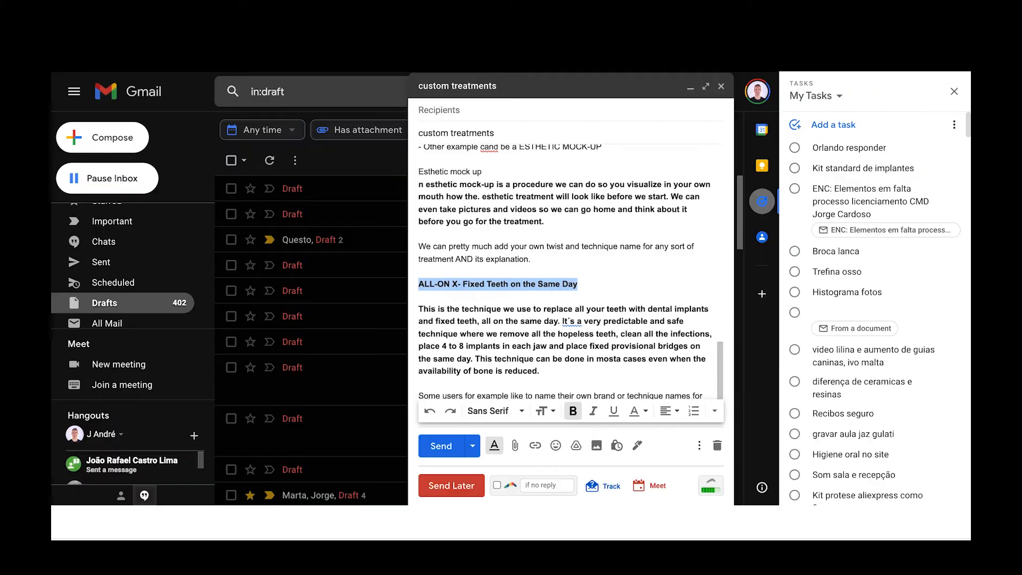
Copy the ALL-ON X explanation from the Gmail draft into the treatment's description, set the price to 6000 and save.
{"action": "scroll", "coordinate": [564, 298], "scroll_direction": "down", "scroll_amount": 1}
{"action": "left_click_drag", "start_coordinate": [539, 343], "coordinate": [419, 277]}
{"action": "key", "text": "ctrl+c"}
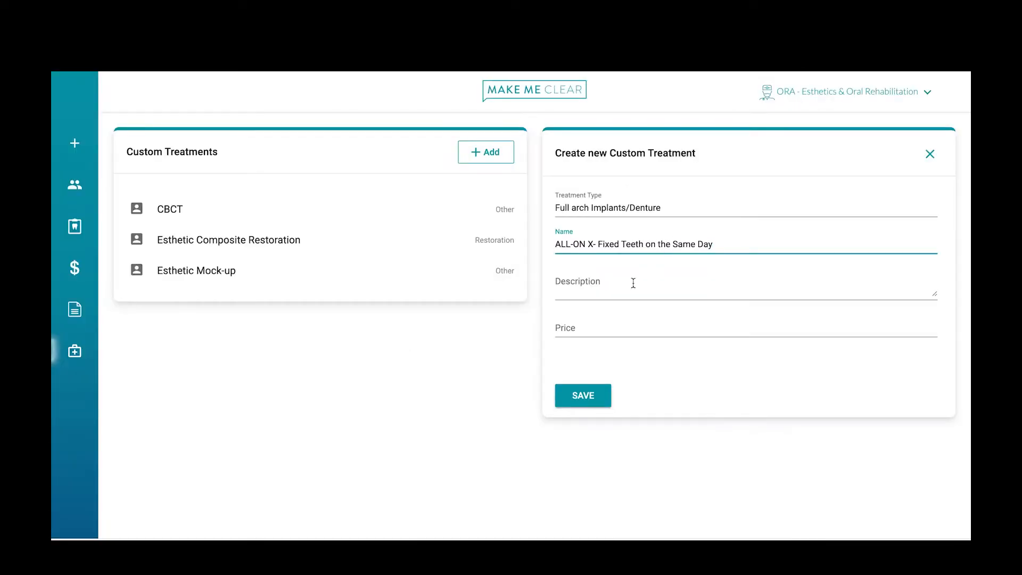
{"action": "left_click", "coordinate": [632, 284]}
{"action": "key", "text": "ctrl+v"}
{"action": "left_click", "coordinate": [599, 334]}
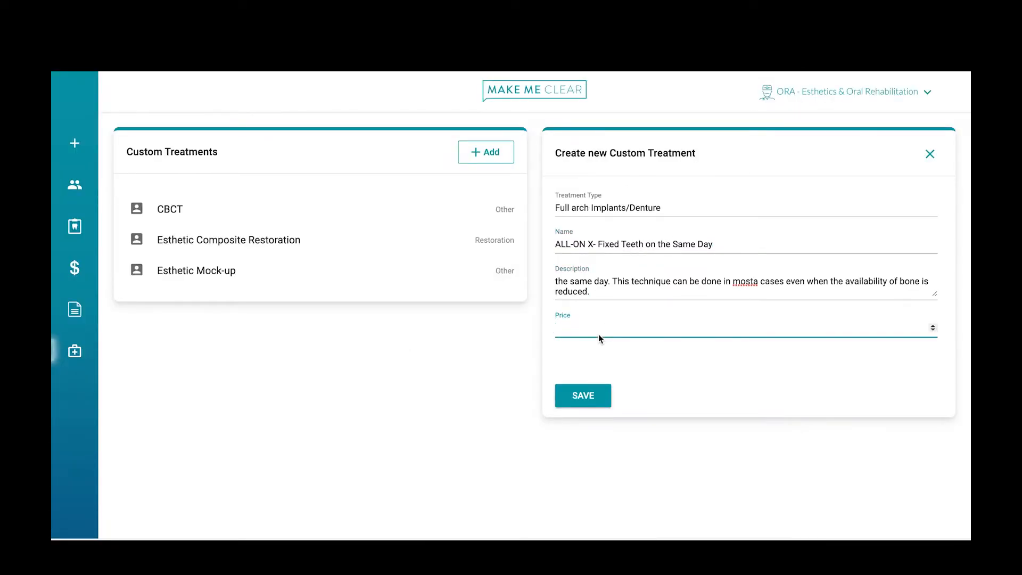
{"action": "left_click", "coordinate": [589, 405]}
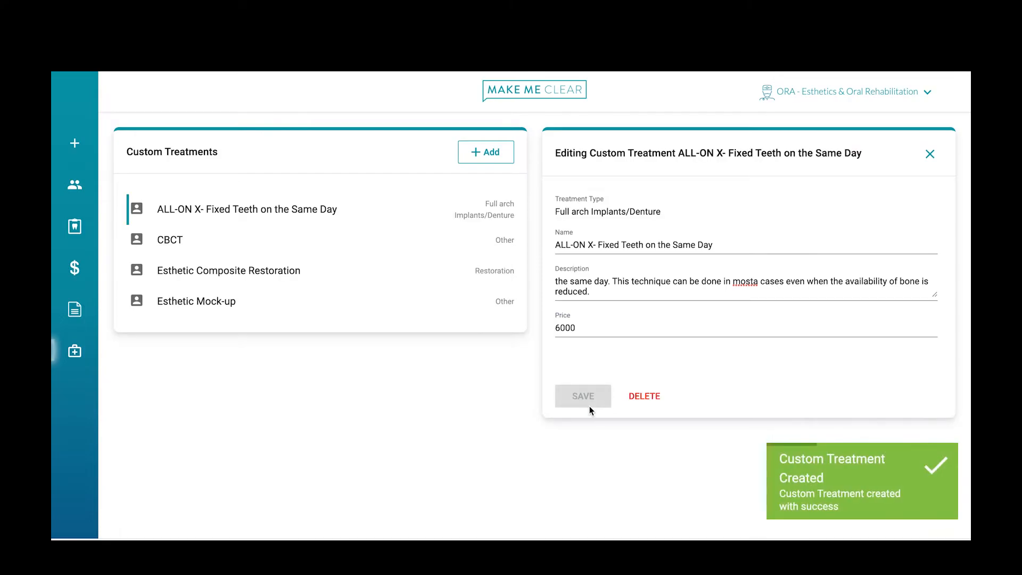
Open the planning stage of the patient's Esthetic Plan and add the custom treatments CBCT and Esthetic Mock-up.
{"action": "mouse_move", "coordinate": [91, 199]}
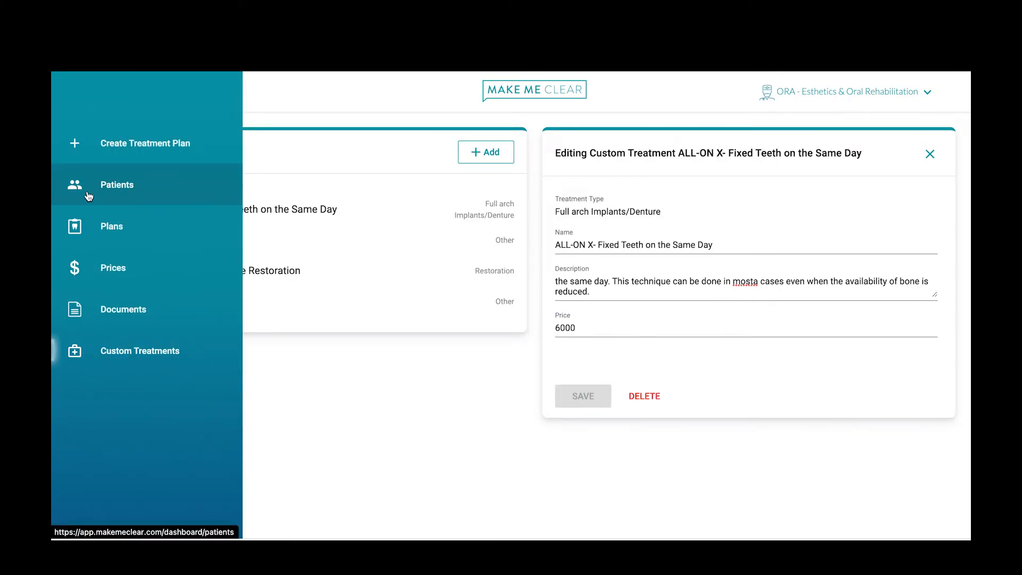
{"action": "left_click", "coordinate": [102, 226]}
{"action": "left_click", "coordinate": [418, 242]}
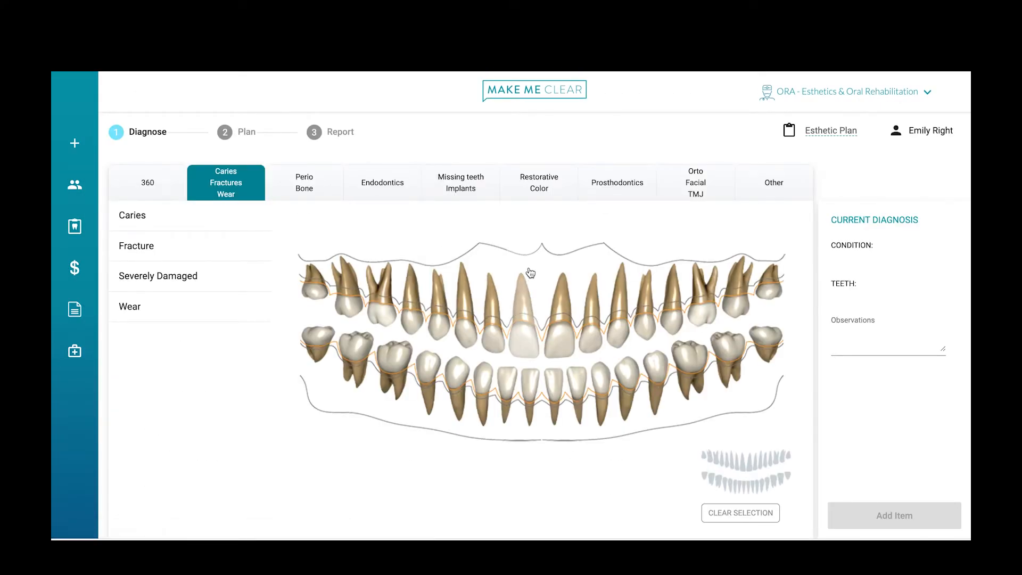
{"action": "left_click", "coordinate": [254, 130]}
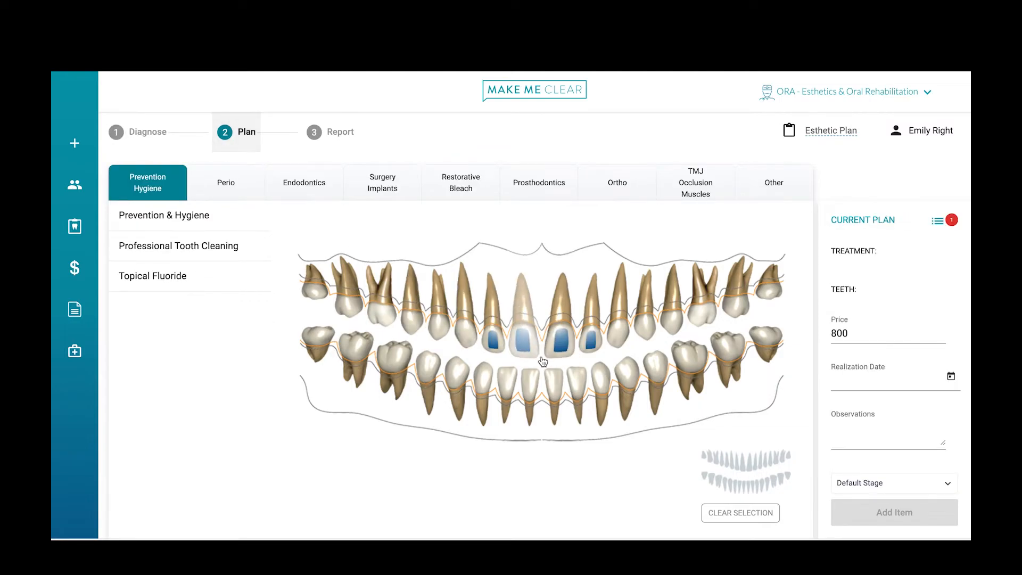
{"action": "left_click", "coordinate": [774, 182]}
{"action": "left_click", "coordinate": [131, 346]}
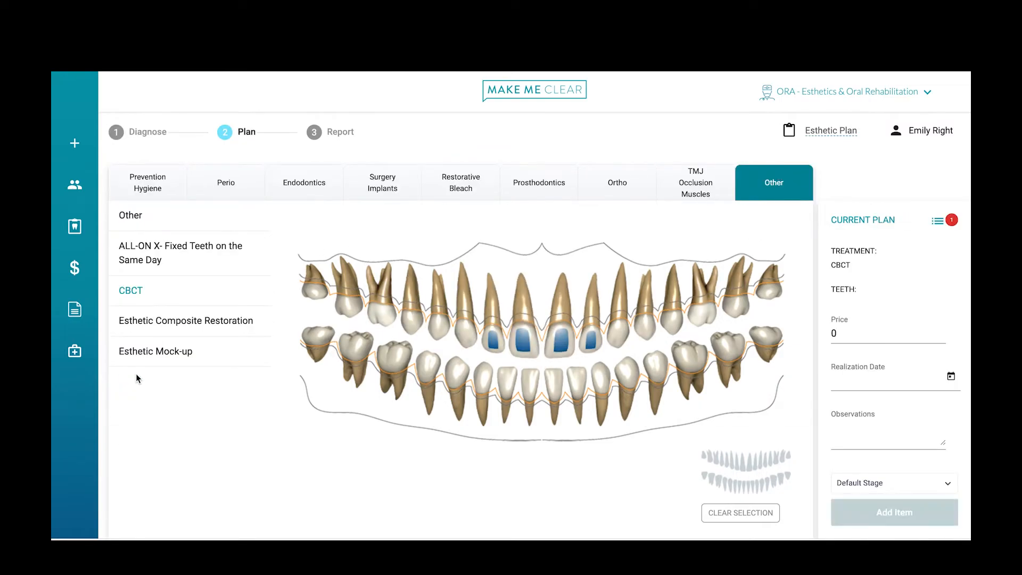
{"action": "left_click", "coordinate": [866, 517]}
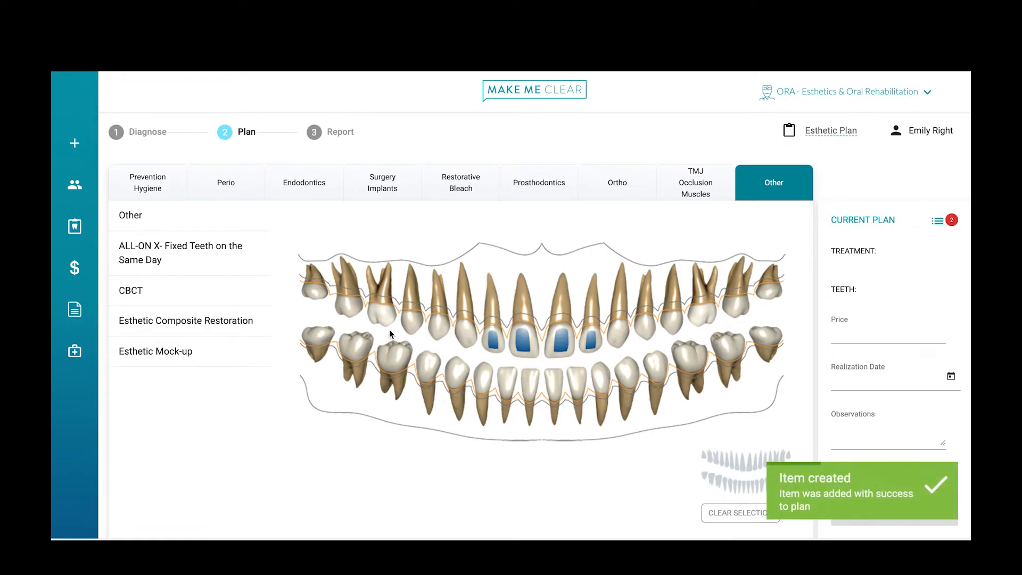
{"action": "left_click", "coordinate": [189, 351]}
{"action": "left_click", "coordinate": [883, 522]}
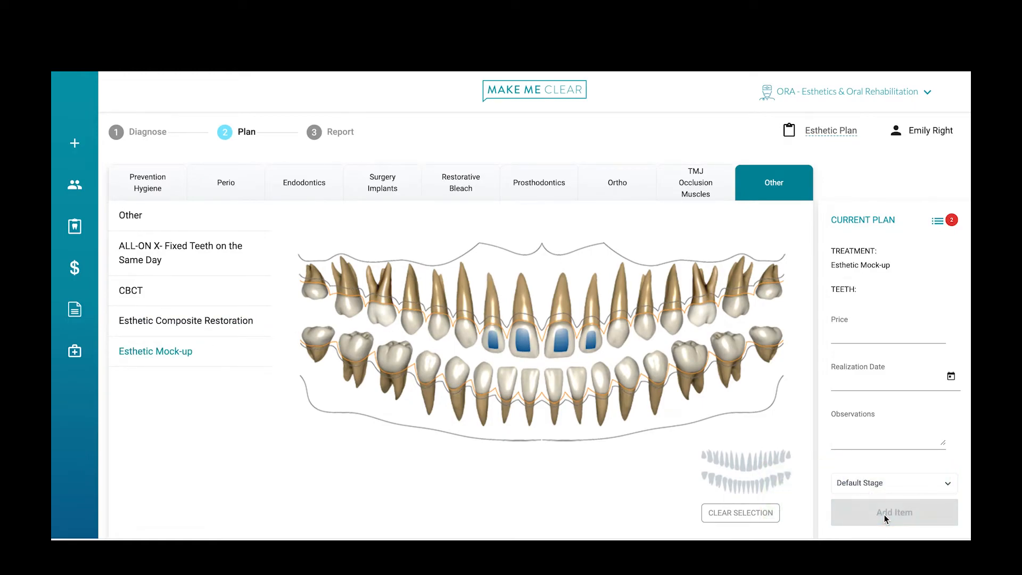
Add ALL-ON X- Fixed Teeth on the Same Day to the plan for the lower arch, in All-on 4,5,6 TM mode with 4 implants.
{"action": "left_click", "coordinate": [158, 254]}
{"action": "left_click", "coordinate": [419, 232]}
{"action": "left_click", "coordinate": [476, 232]}
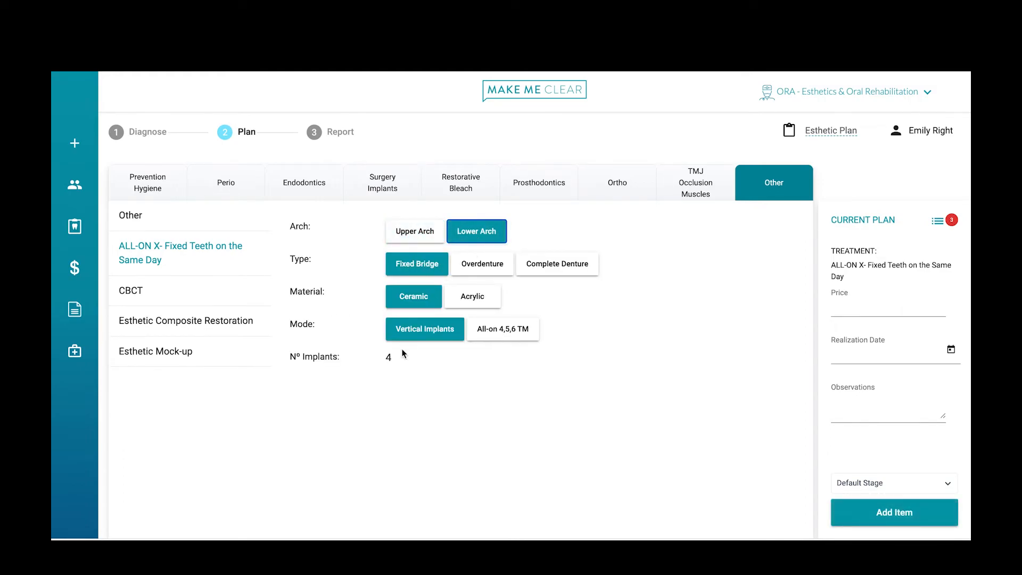
{"action": "double_click", "coordinate": [594, 354]}
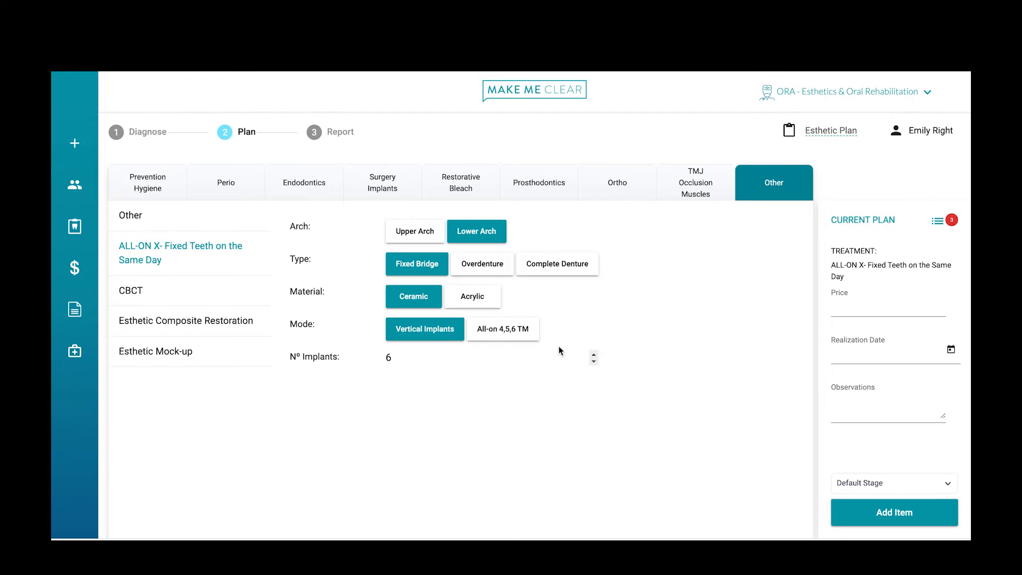
{"action": "left_click", "coordinate": [512, 330]}
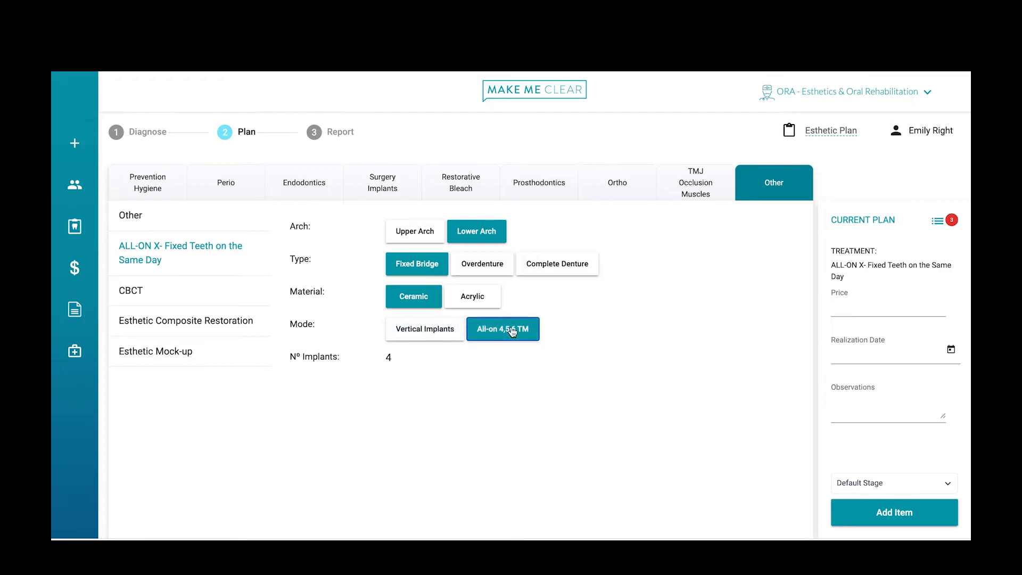
{"action": "left_click", "coordinate": [861, 513]}
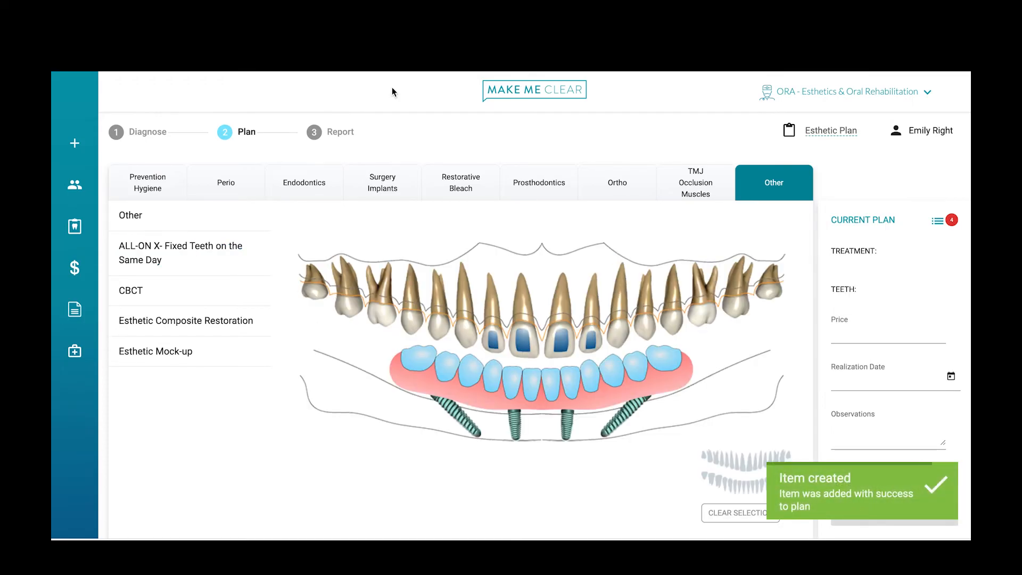
Open the plan's report and examine the treatment table and the treatment descriptions in its preview.
{"action": "left_click", "coordinate": [331, 132]}
{"action": "scroll", "coordinate": [729, 348], "scroll_direction": "down", "scroll_amount": 10}
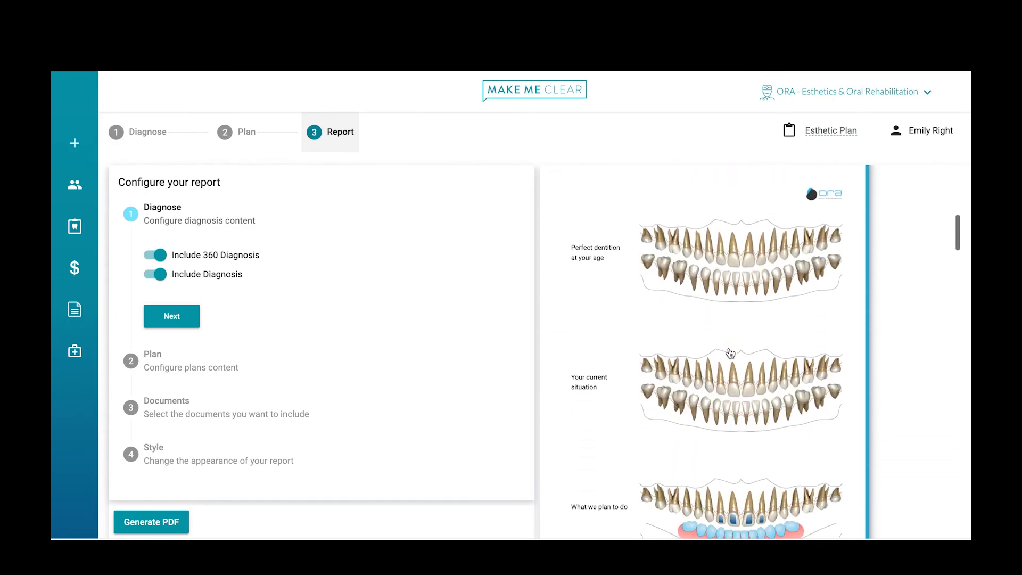
{"action": "scroll", "coordinate": [729, 349], "scroll_direction": "down", "scroll_amount": 10}
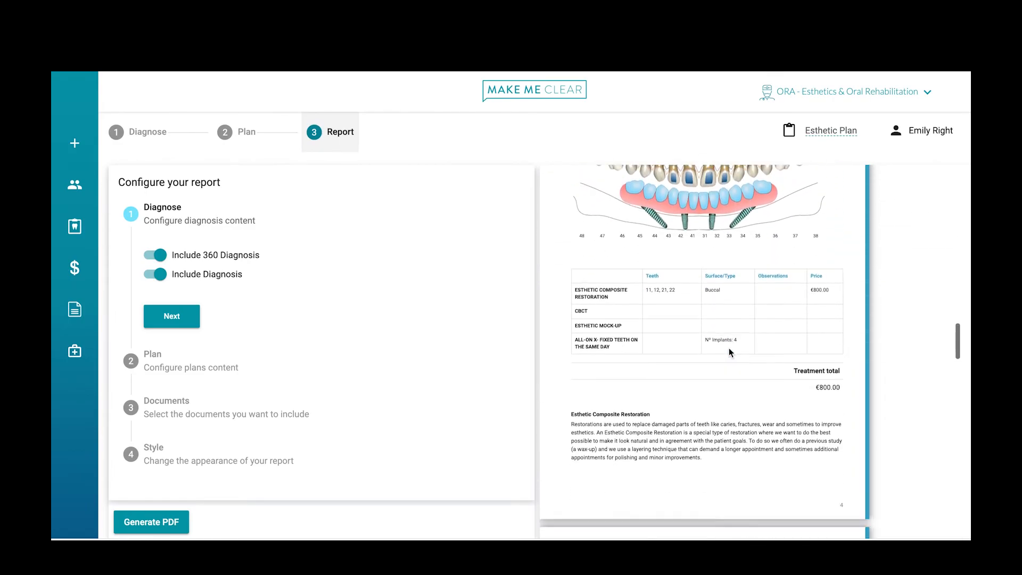
{"action": "scroll", "coordinate": [729, 349], "scroll_direction": "up", "scroll_amount": 6}
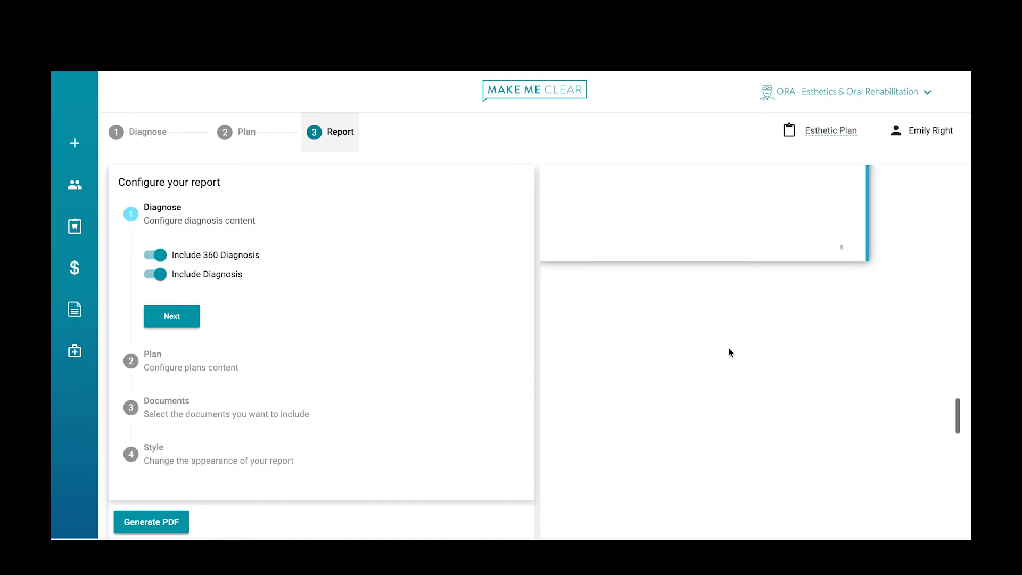
{"action": "scroll", "coordinate": [730, 352], "scroll_direction": "up", "scroll_amount": 10}
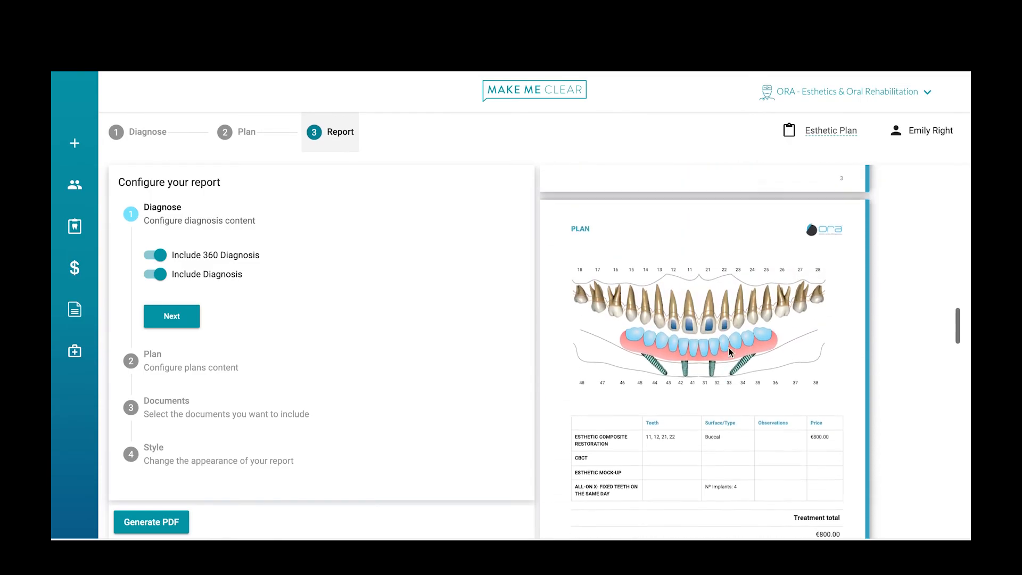
{"action": "scroll", "coordinate": [730, 352], "scroll_direction": "down", "scroll_amount": 10}
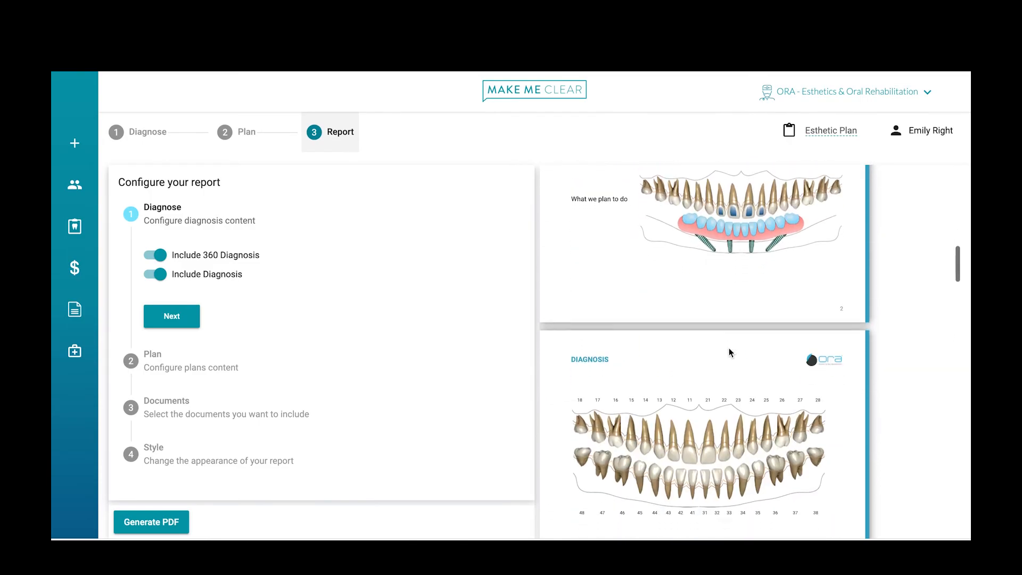
{"action": "scroll", "coordinate": [730, 351], "scroll_direction": "down", "scroll_amount": 8}
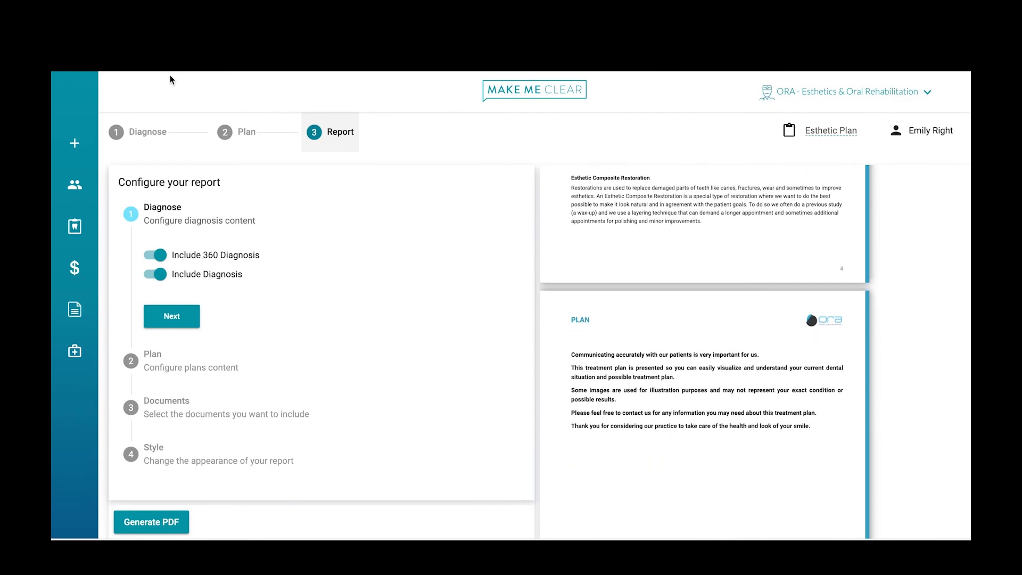
Reload the report and check its plan pages for the descriptions of all the custom treatments.
{"action": "key", "text": "super+r"}
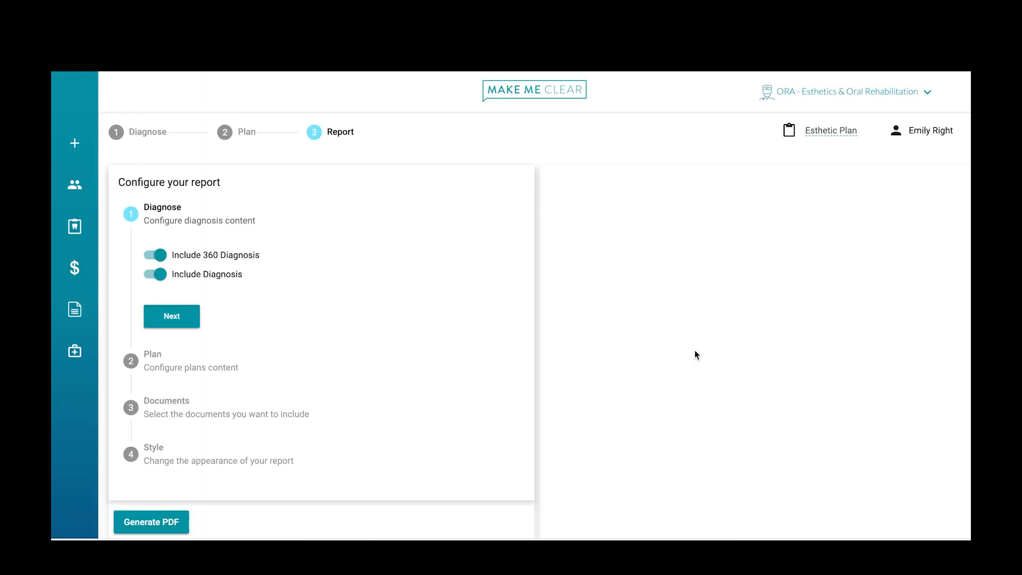
{"action": "scroll", "coordinate": [695, 355], "scroll_direction": "down", "scroll_amount": 10}
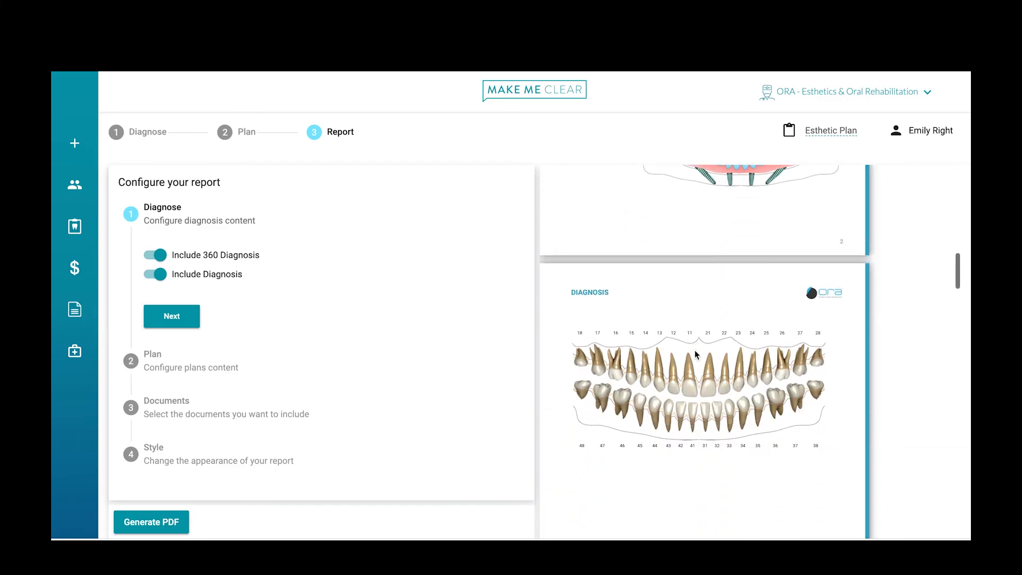
{"action": "scroll", "coordinate": [696, 354], "scroll_direction": "down", "scroll_amount": 4}
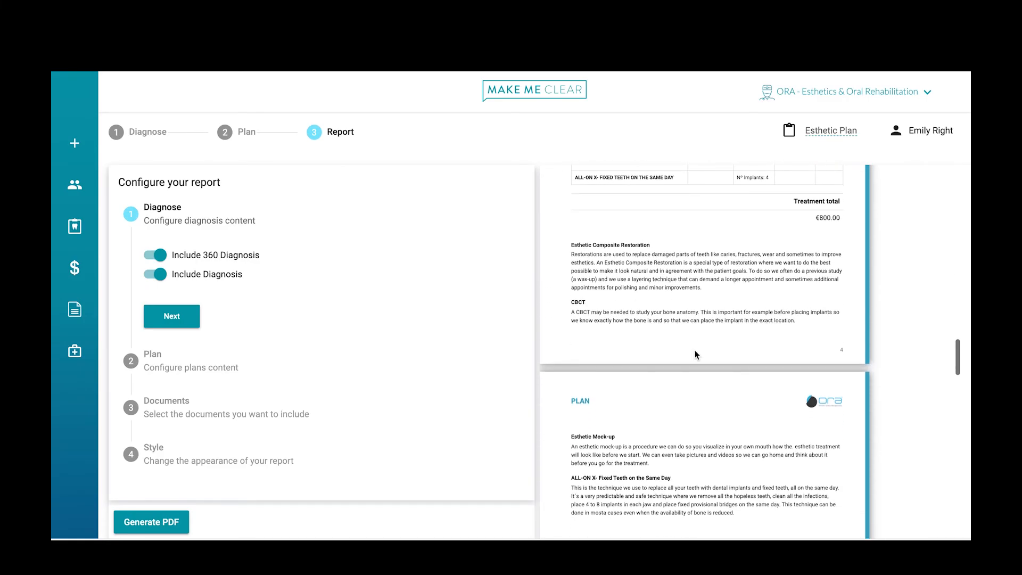
{"action": "scroll", "coordinate": [696, 355], "scroll_direction": "up", "scroll_amount": 3}
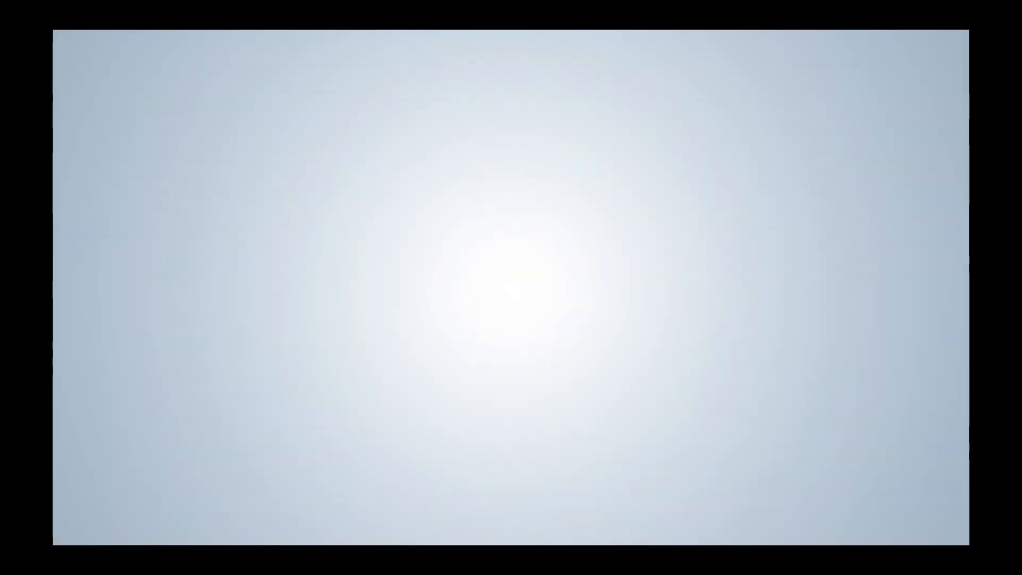